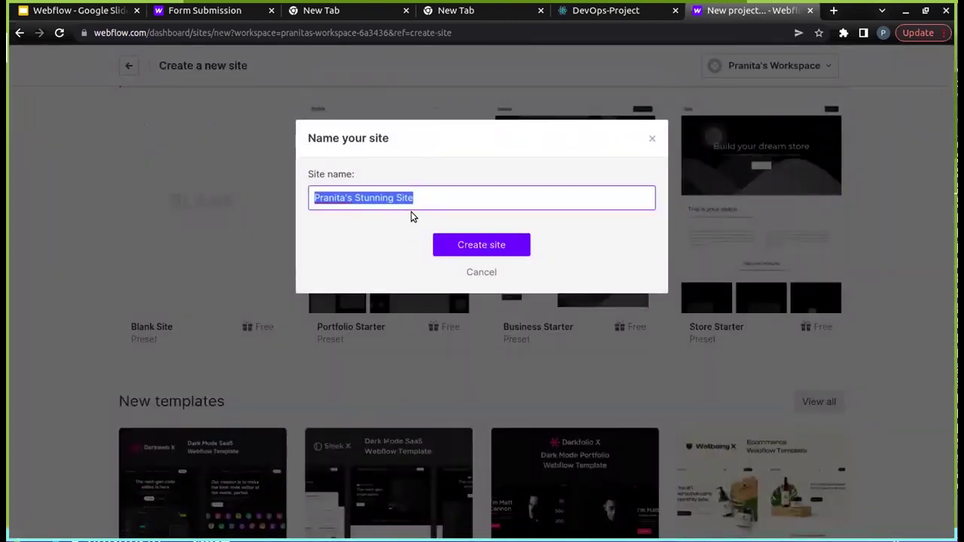
- Name the new blank site demo-webflow and create it
key("BackSpace")
type("Demo")
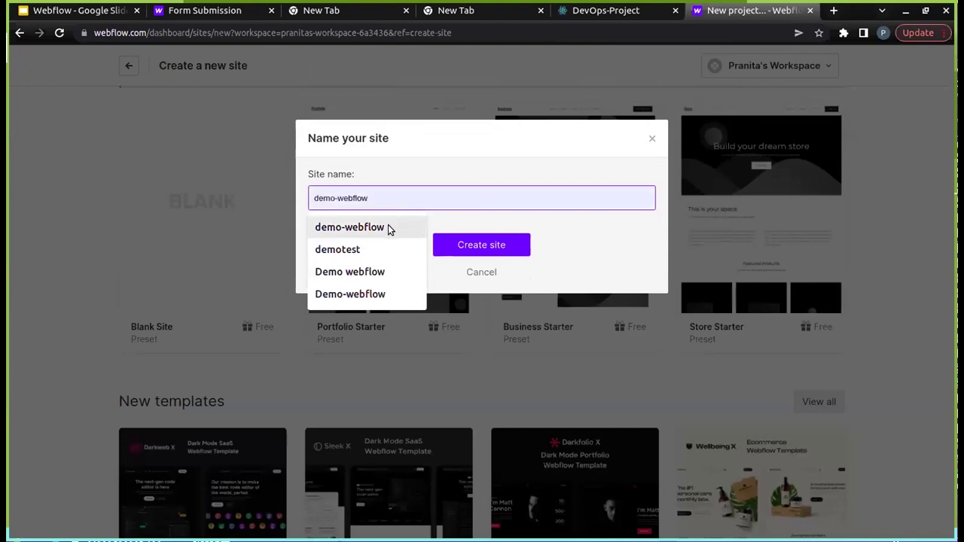
left_click(388, 227)
left_click(431, 203)
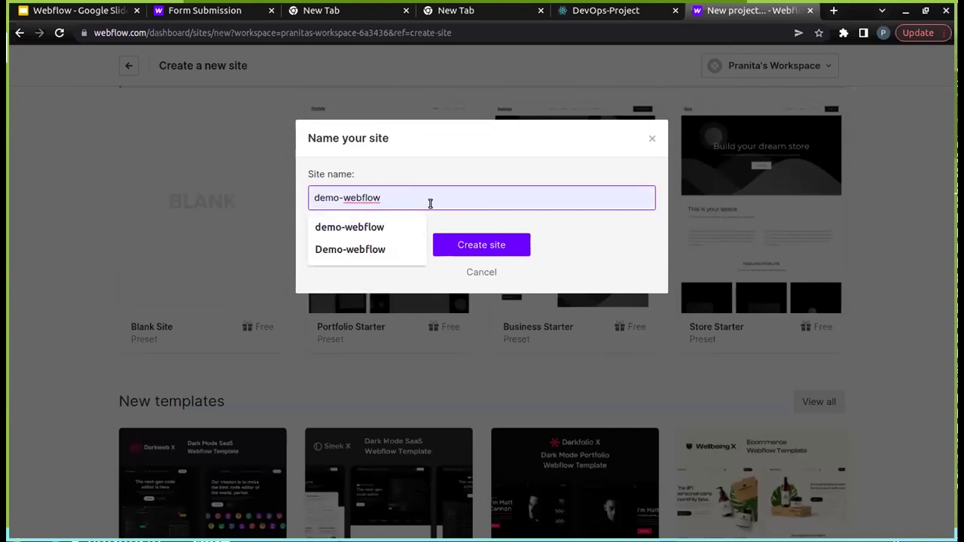
left_click(469, 246)
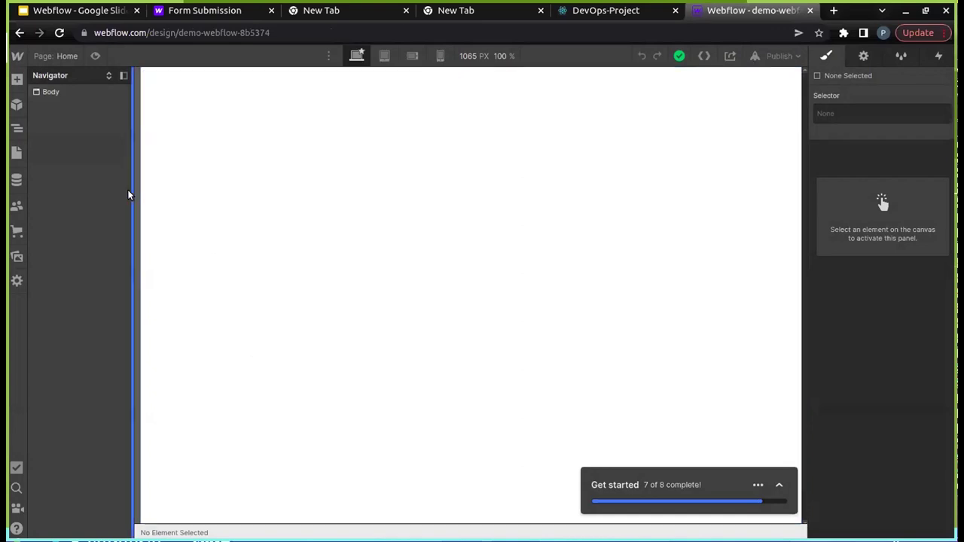
- Start a new CMS collection and name it Demo
left_click(17, 183)
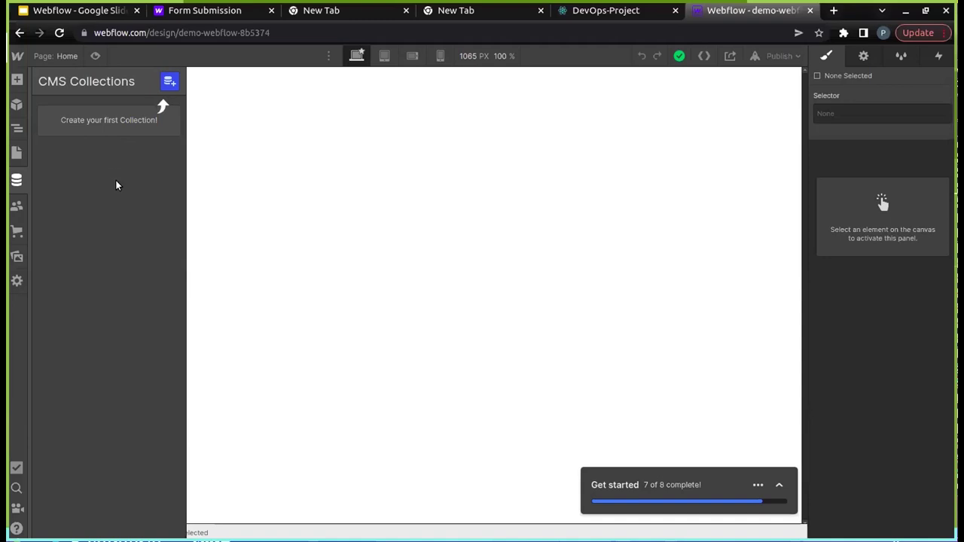
left_click(167, 90)
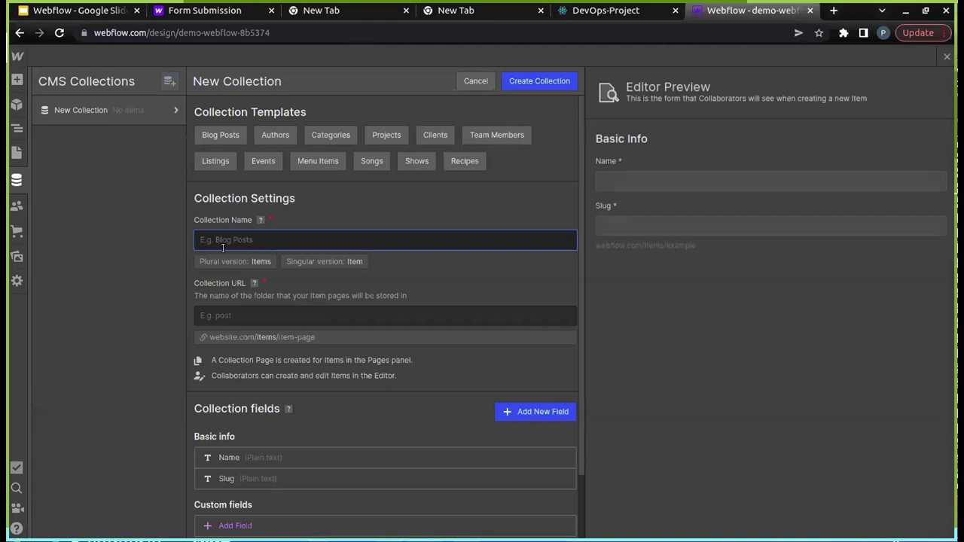
left_click_drag(197, 220, 250, 221)
left_click(245, 240)
type("Demo")
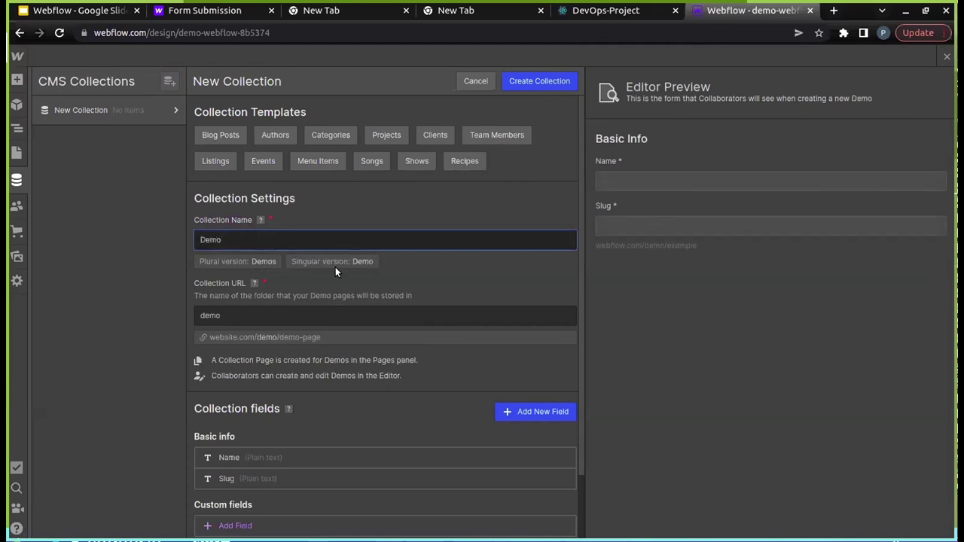
- Add a required single-line plain text custom field labelled heading to the Demo collection and save the field
scroll(226, 249, "down", 1)
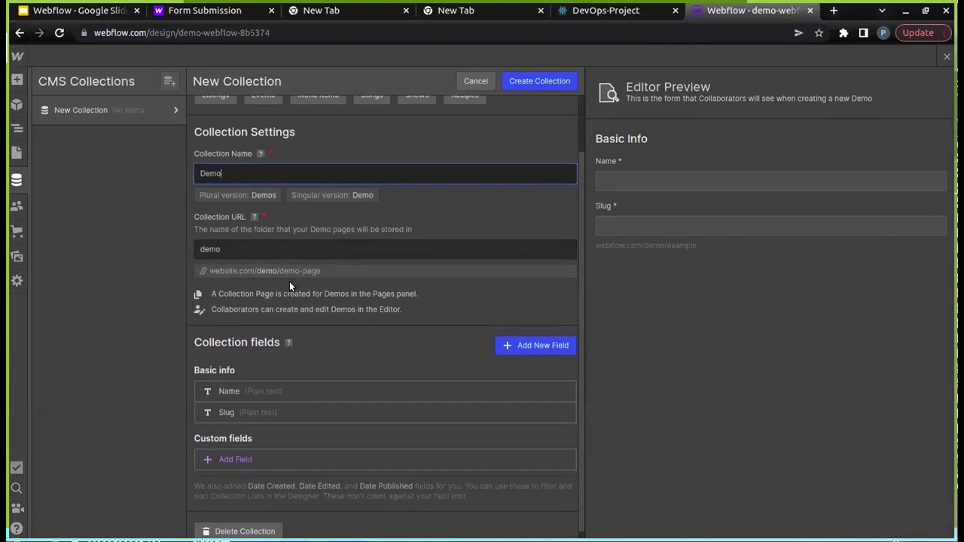
scroll(289, 281, "down", 1)
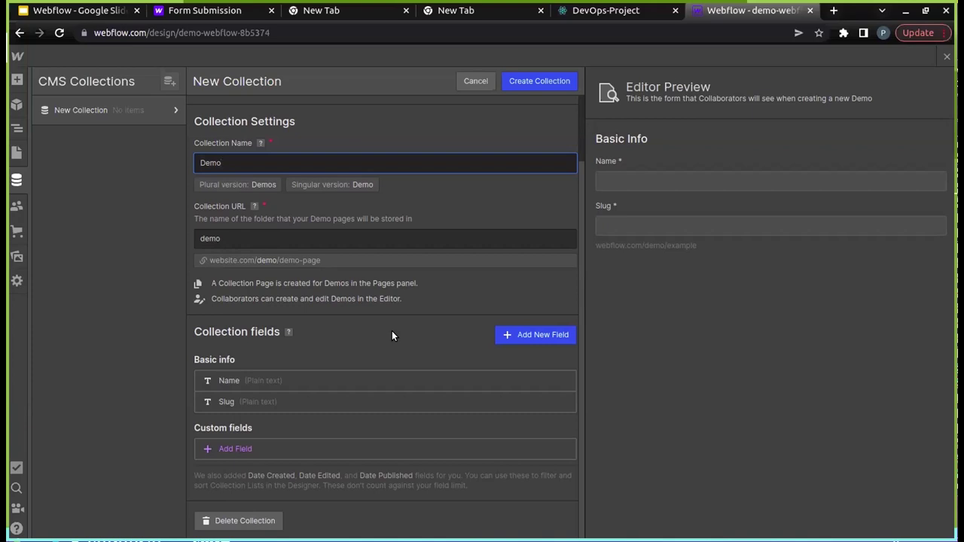
left_click(223, 449)
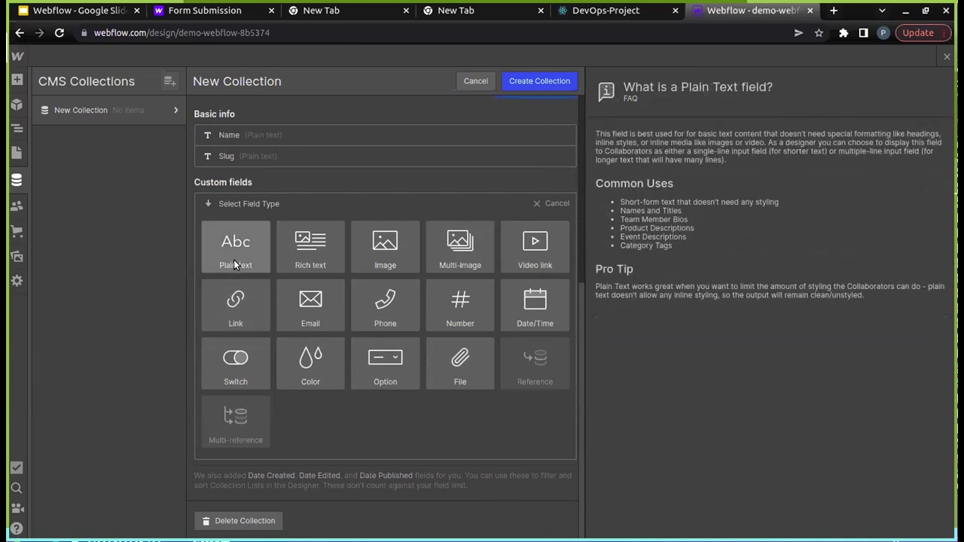
left_click(234, 262)
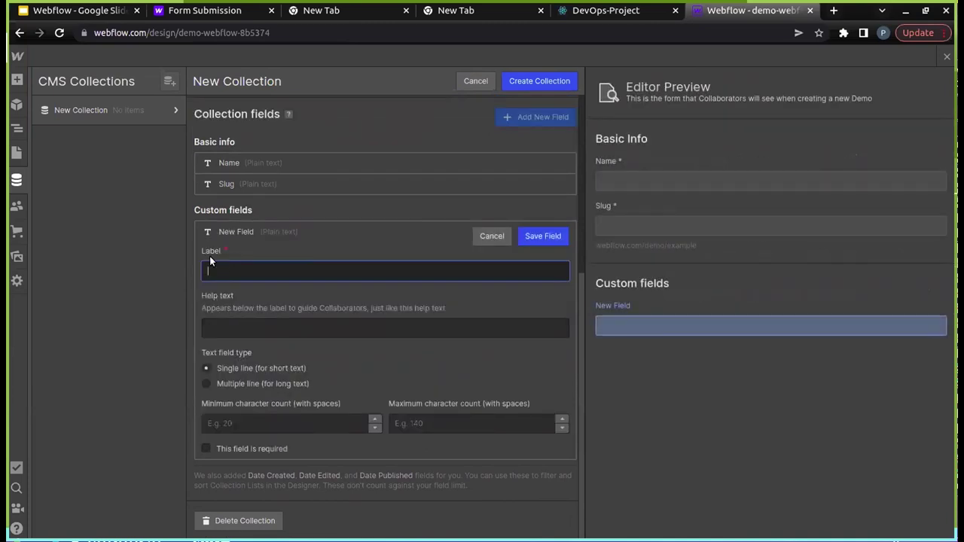
left_click_drag(206, 251, 231, 276)
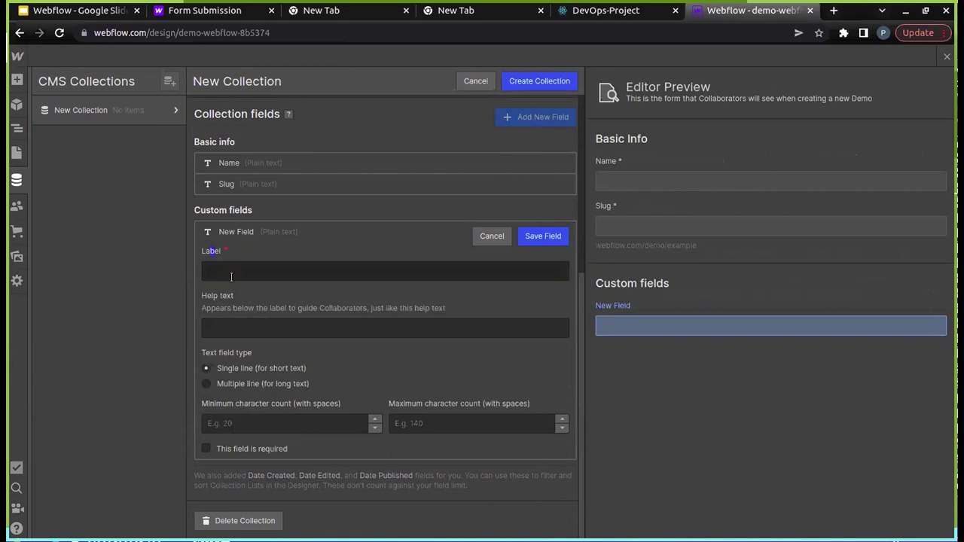
left_click(231, 274)
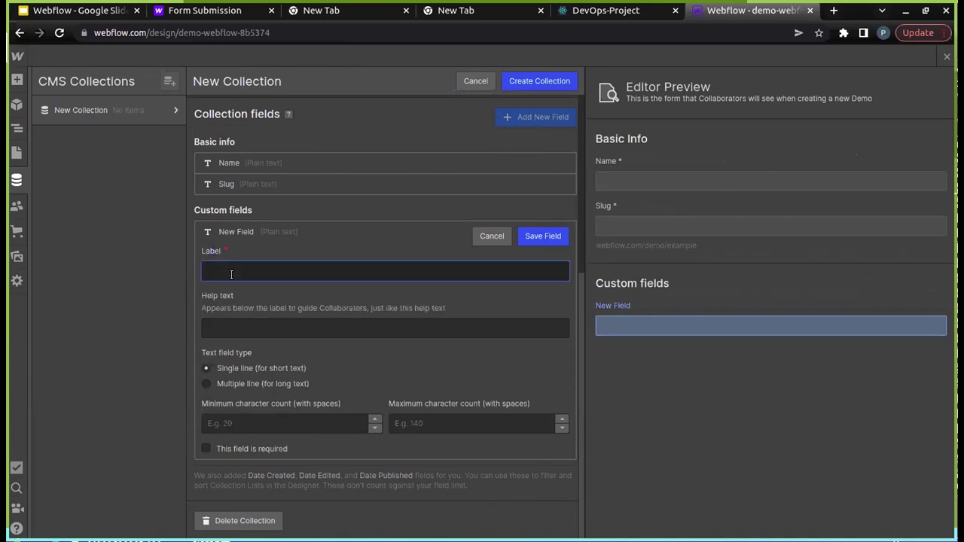
type("h")
key("BackSpace")
type("heading")
left_click(278, 422)
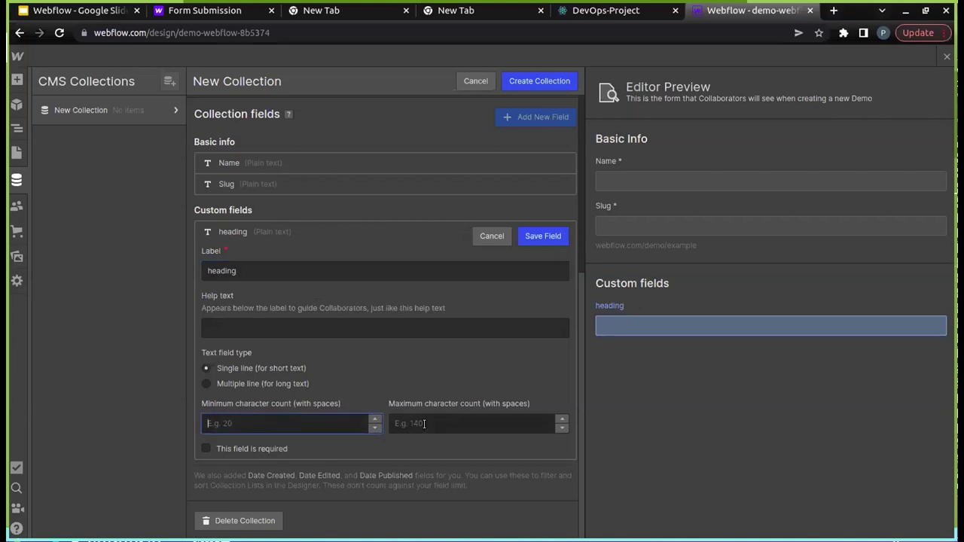
left_click(327, 448)
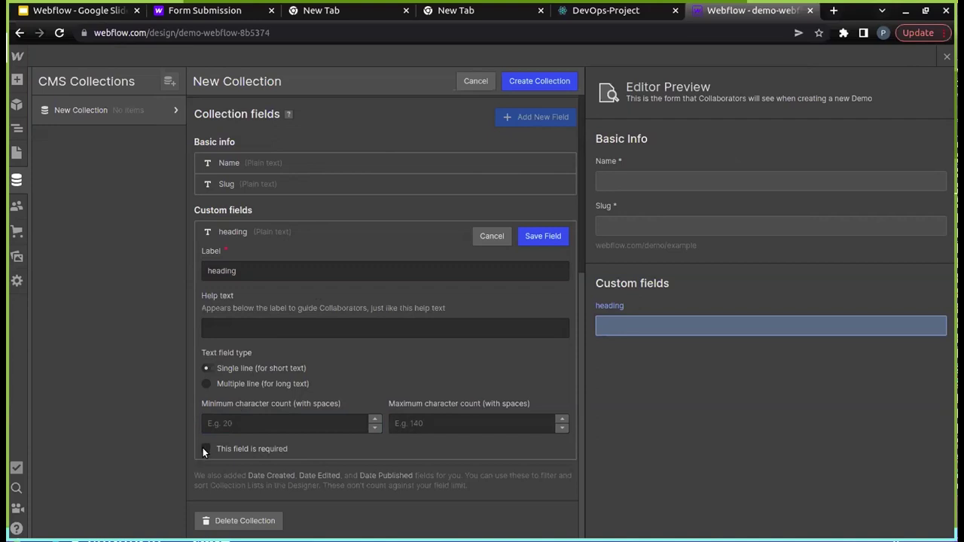
left_click(540, 238)
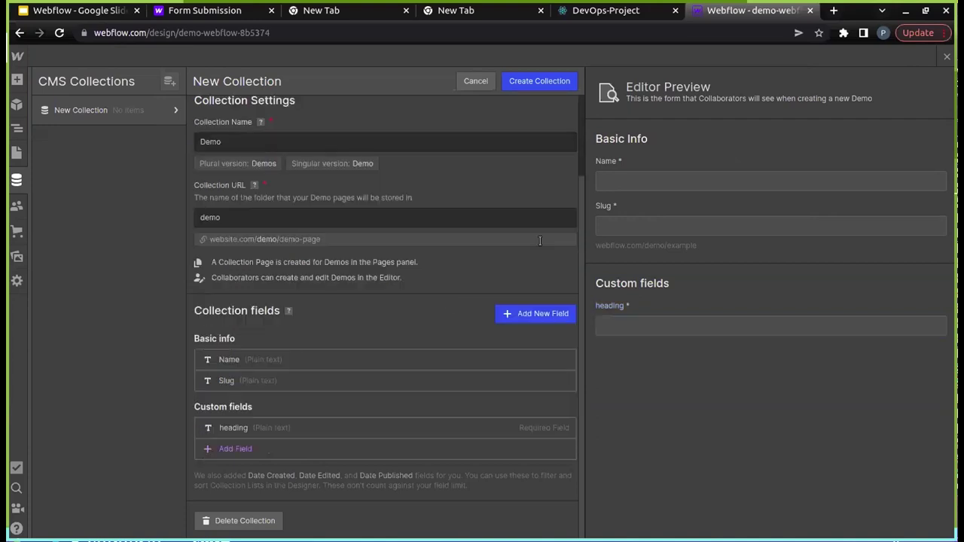
- Add an image custom field labelled image to the collection and save it, leaving the size limits blank
left_click(226, 449)
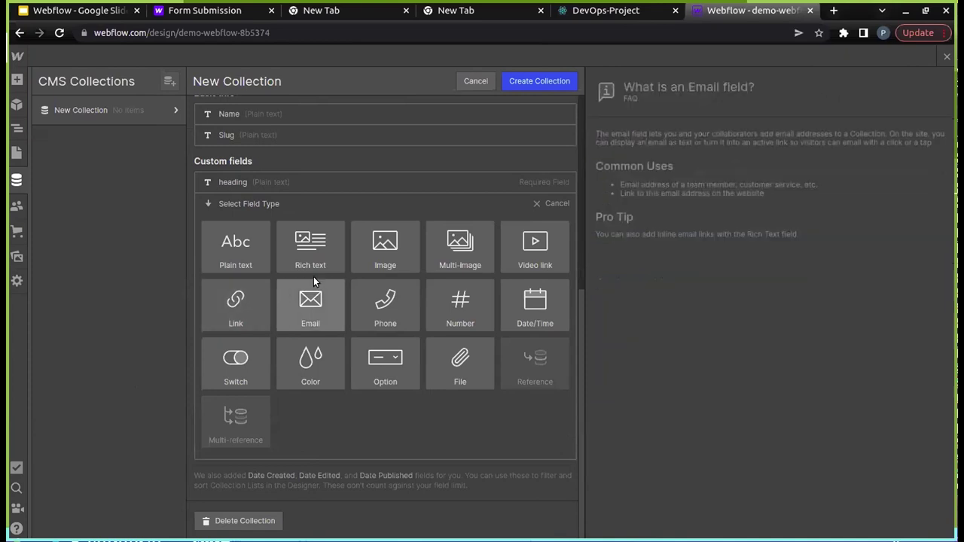
left_click(378, 258)
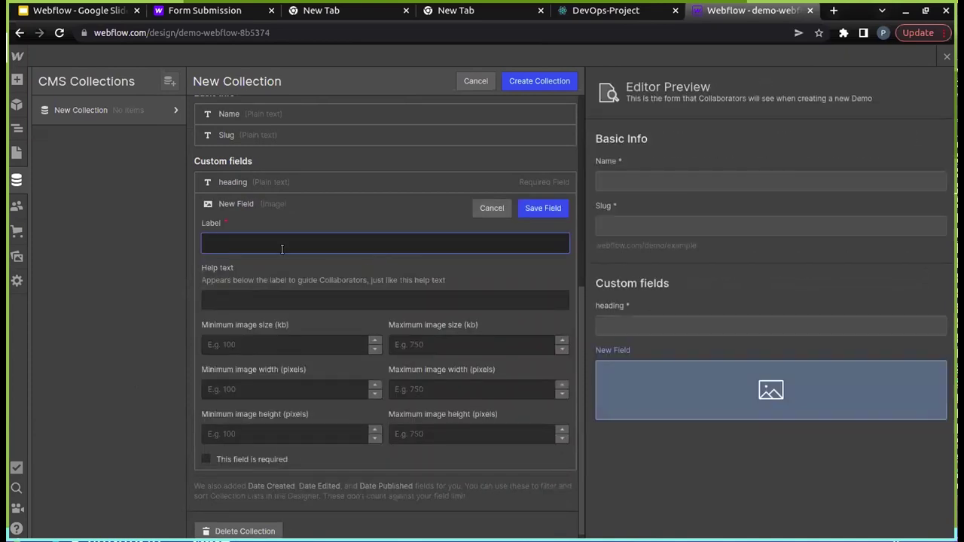
type("image")
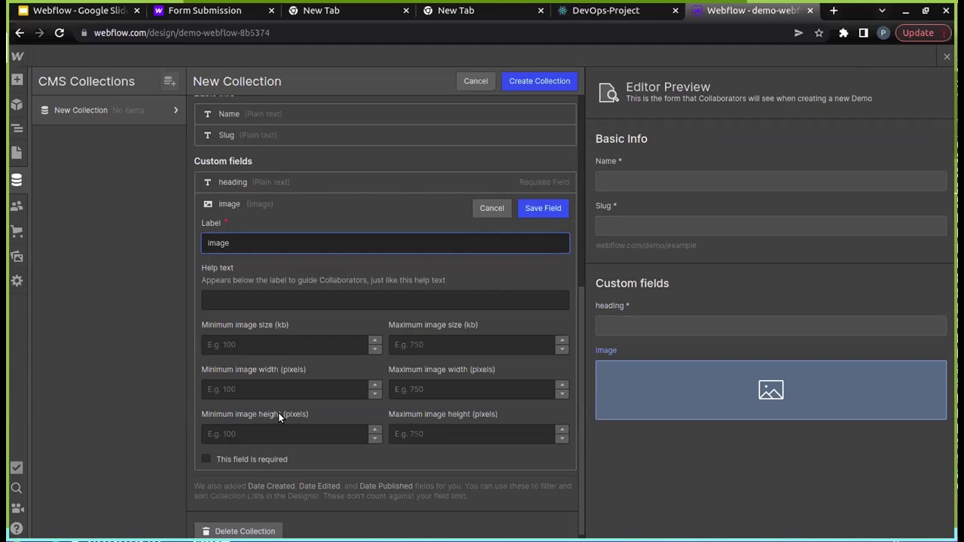
left_click(277, 341)
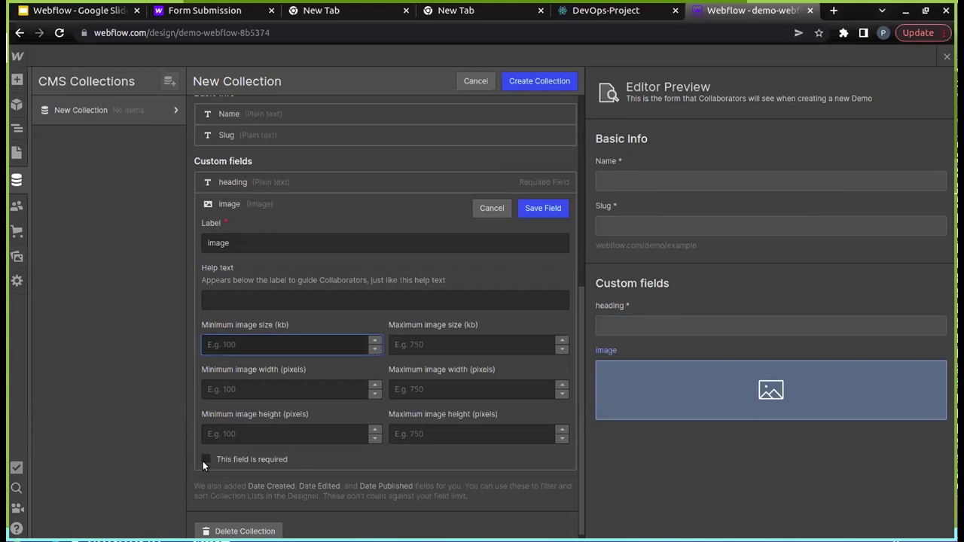
left_click(543, 208)
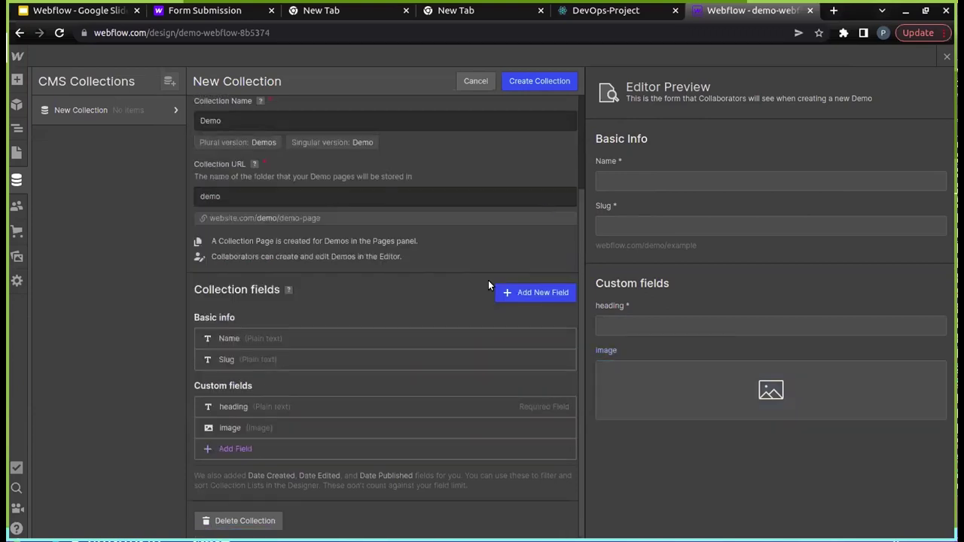
- Add a video link custom field labelled video to the collection and save it
left_click(243, 448)
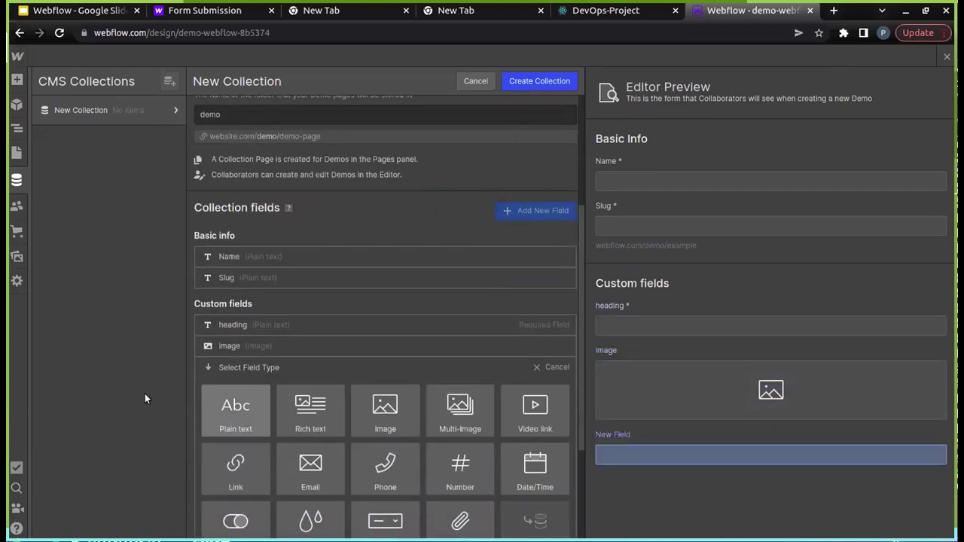
left_click(541, 247)
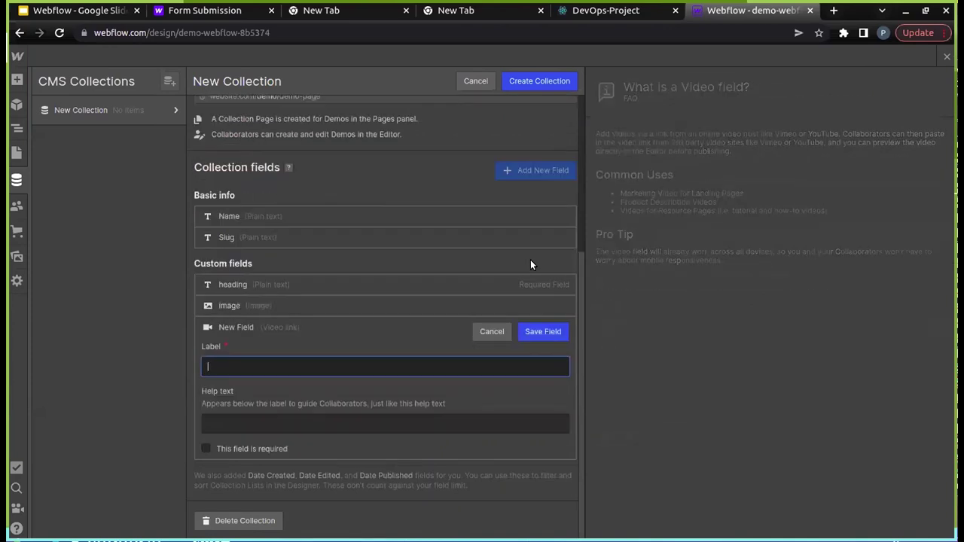
type("video")
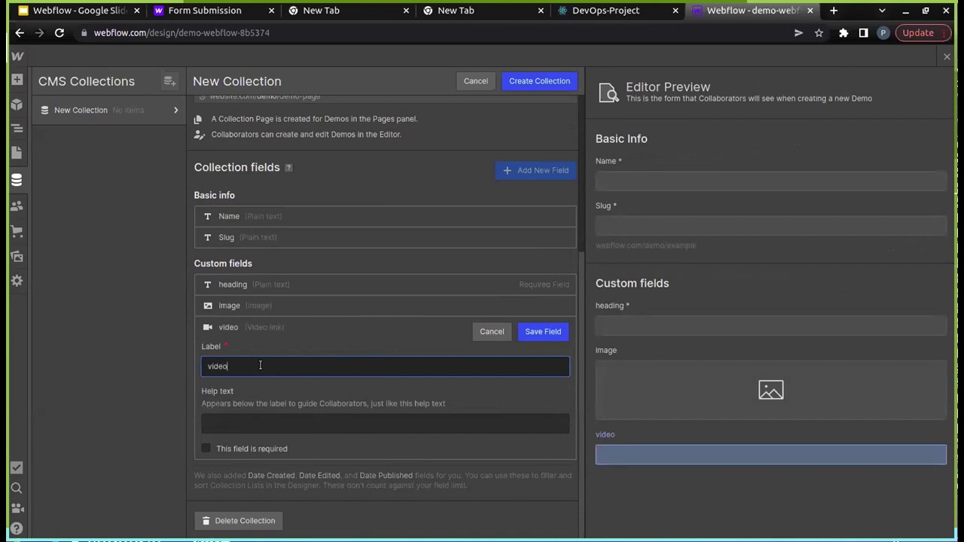
left_click(551, 332)
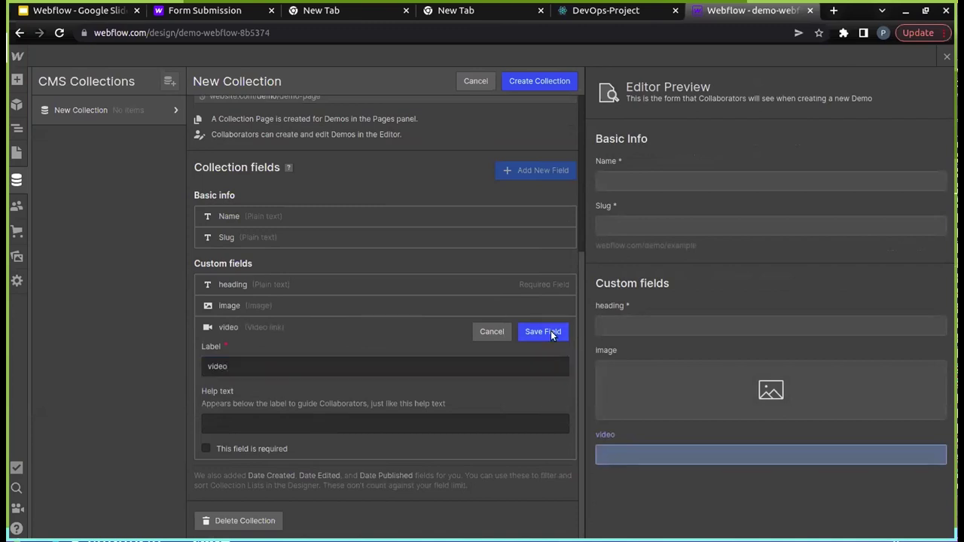
- Add a multi-image custom field labelled logos to the collection and save it
left_click(303, 451)
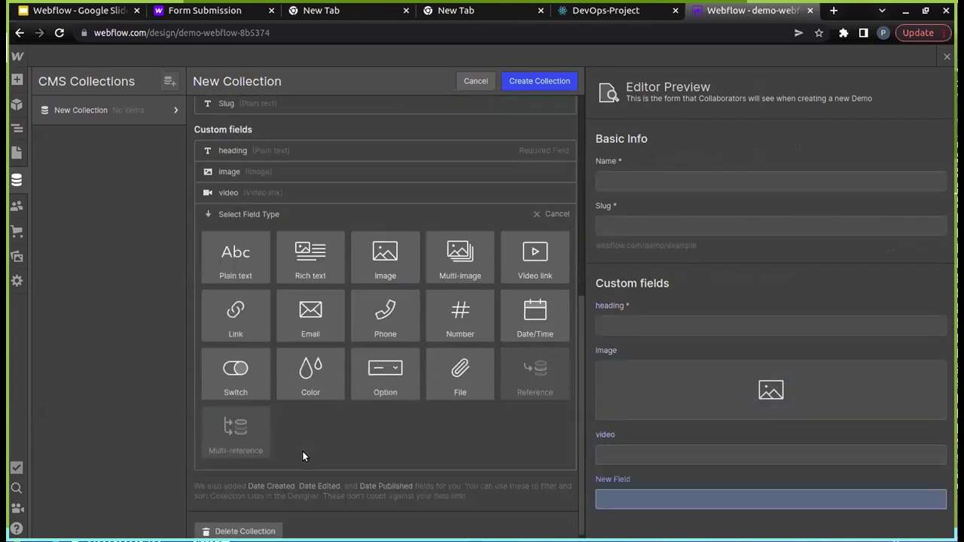
left_click(448, 260)
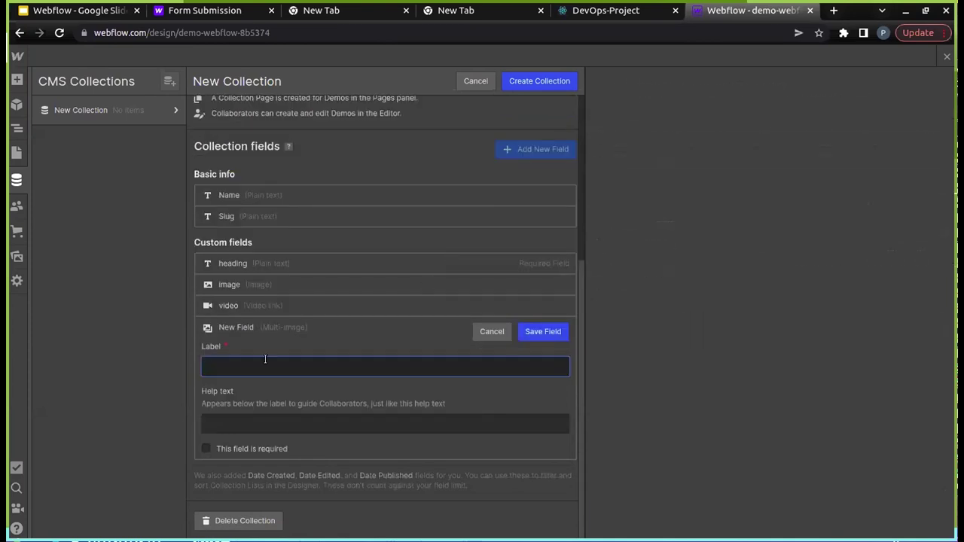
type("Iogo")
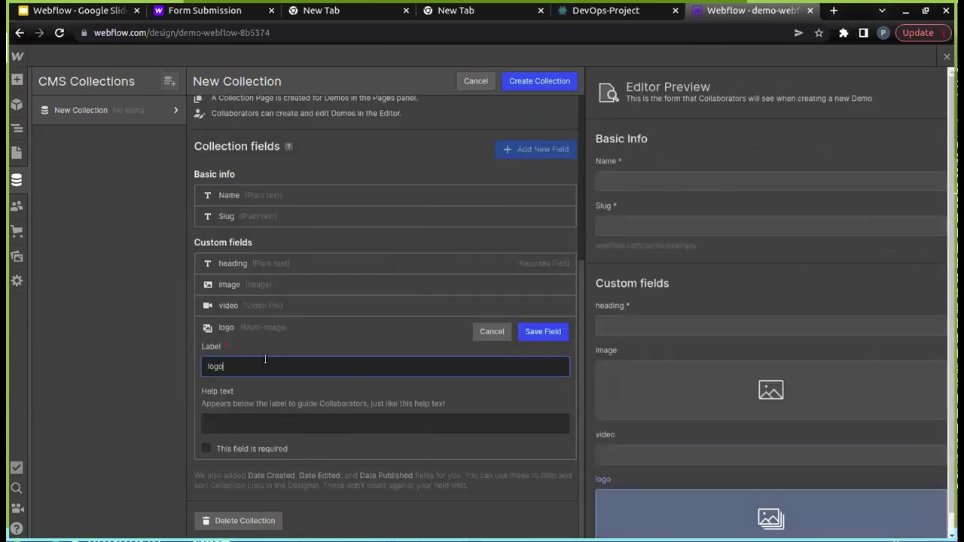
type("s")
left_click(543, 331)
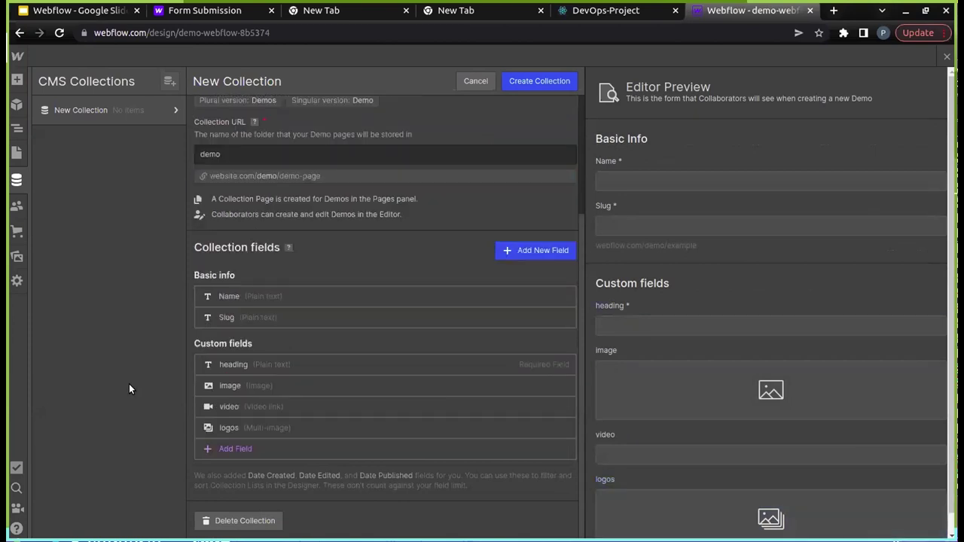
- Review the collection settings, create the Demo collection and fill it with 5 sample items
scroll(376, 453, "up", 2)
scroll(376, 453, "down", 2)
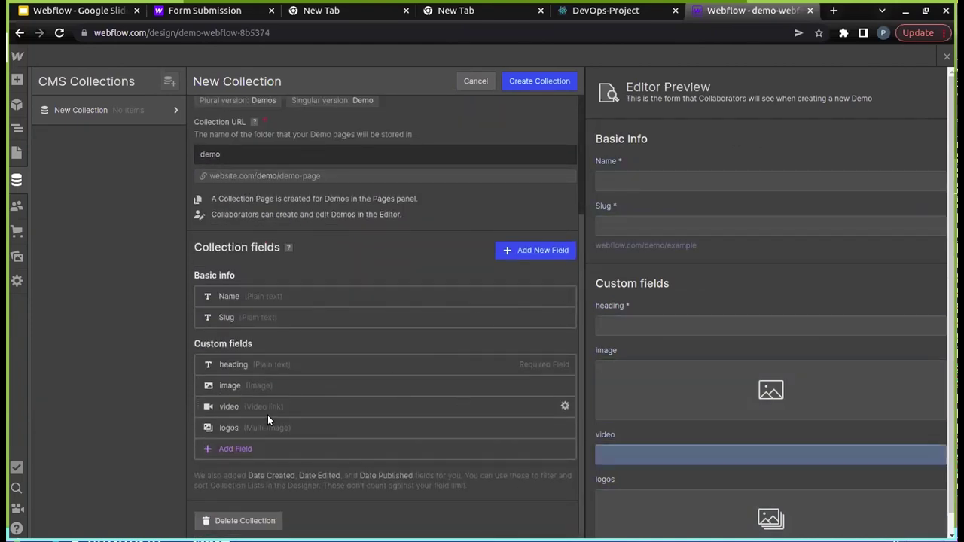
scroll(430, 395, "up", 3)
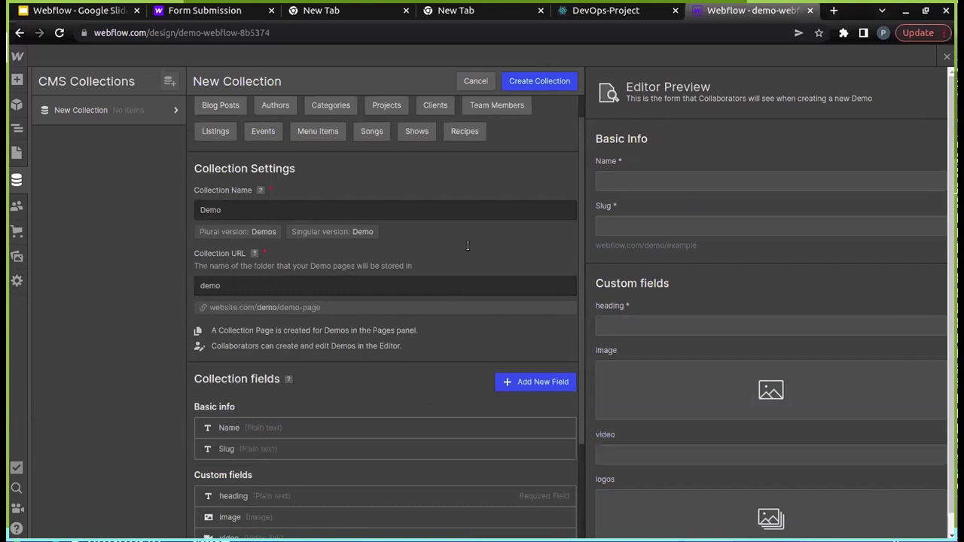
scroll(467, 246, "up", 1)
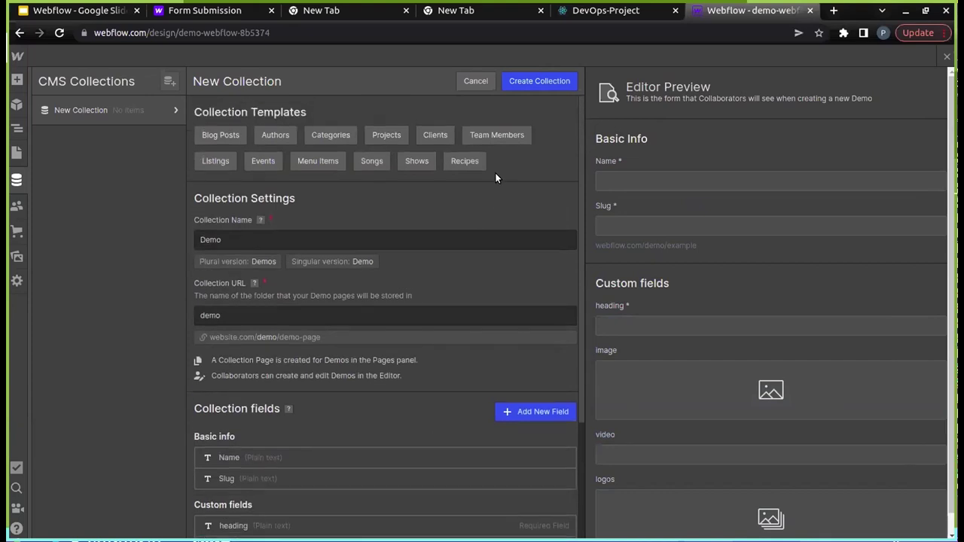
left_click(540, 81)
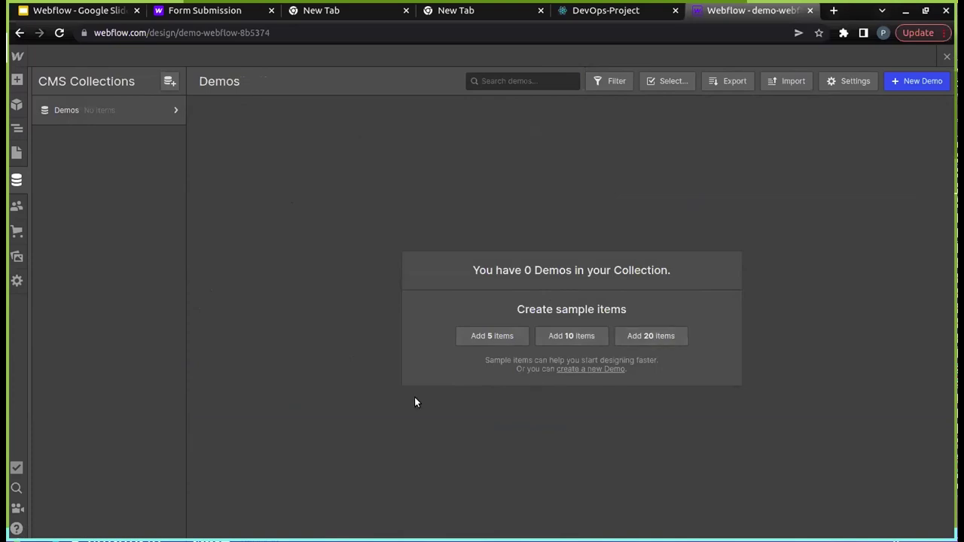
left_click(490, 338)
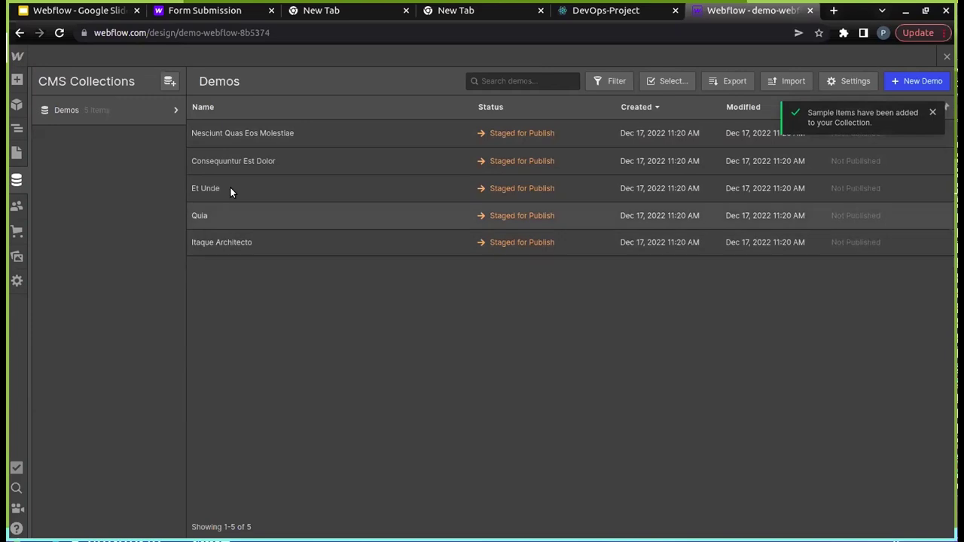
- Open the Nesciunt Quas Eos Molestiae item, examine its heading, image, video and logos fields, and save it
left_click(239, 134)
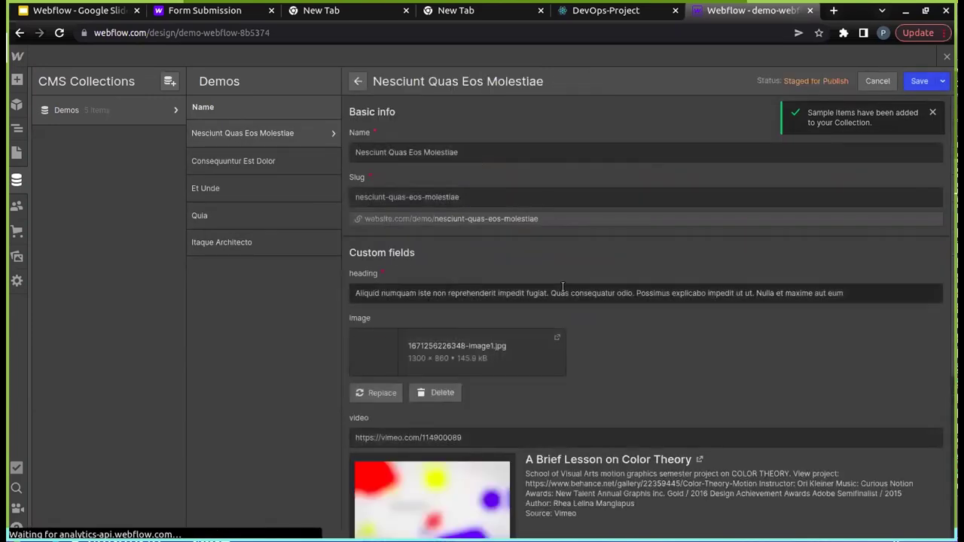
scroll(551, 284, "down", 1)
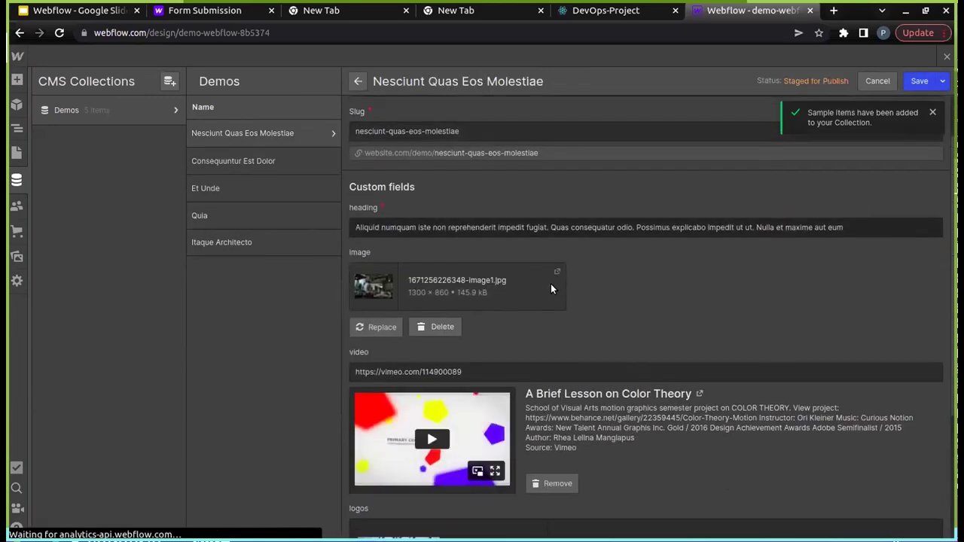
double_click(351, 208)
double_click(351, 253)
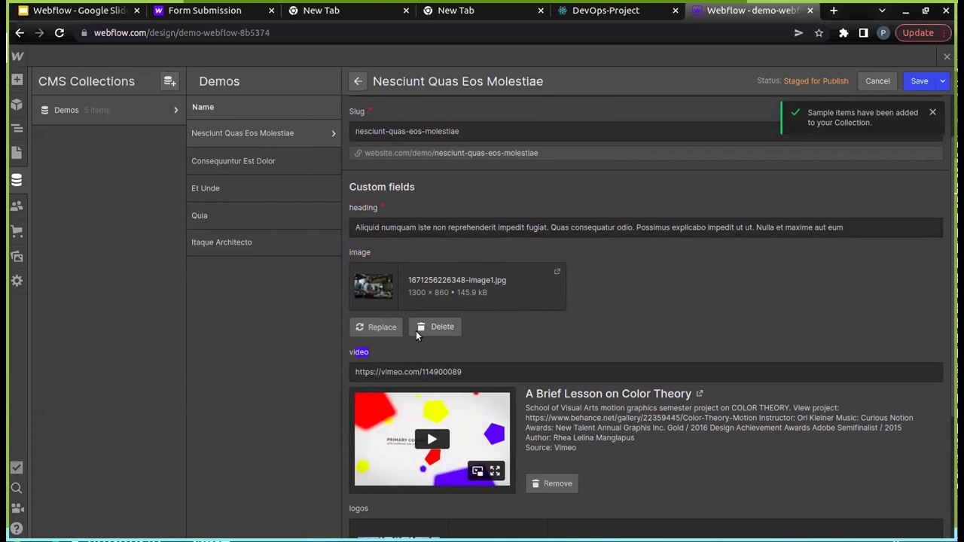
scroll(416, 308, "down", 2)
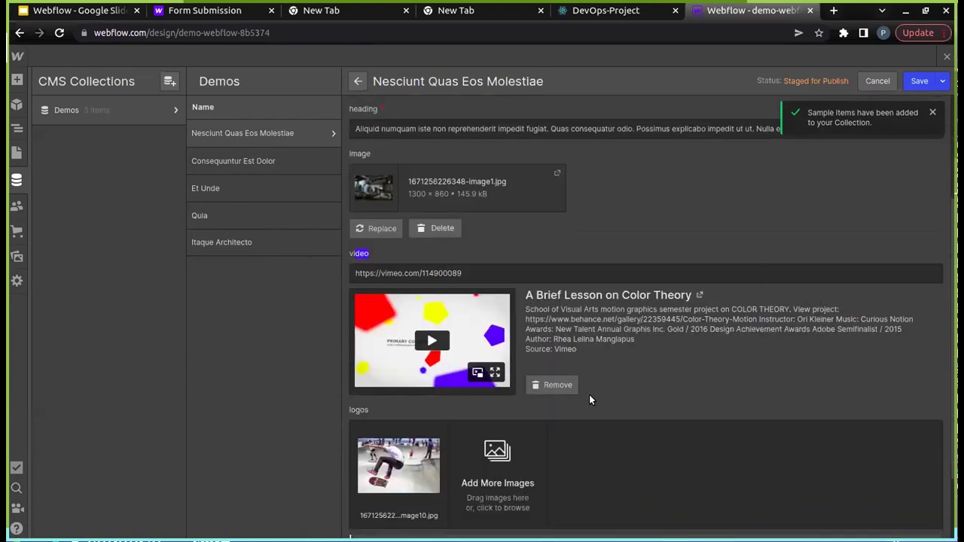
scroll(631, 407, "up", 2)
scroll(631, 407, "down", 1)
left_click(687, 227)
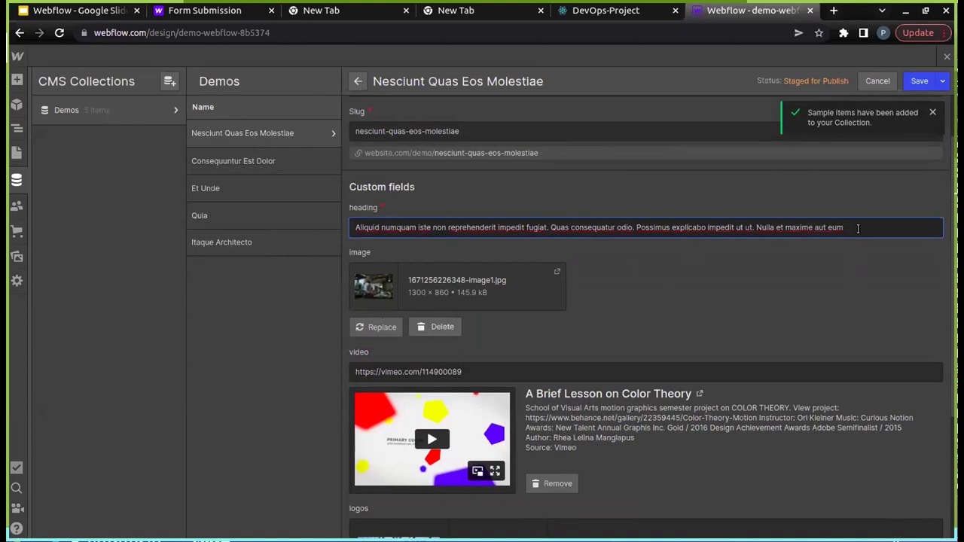
left_click_drag(768, 228, 792, 229)
scroll(631, 326, "down", 2)
left_click(491, 307)
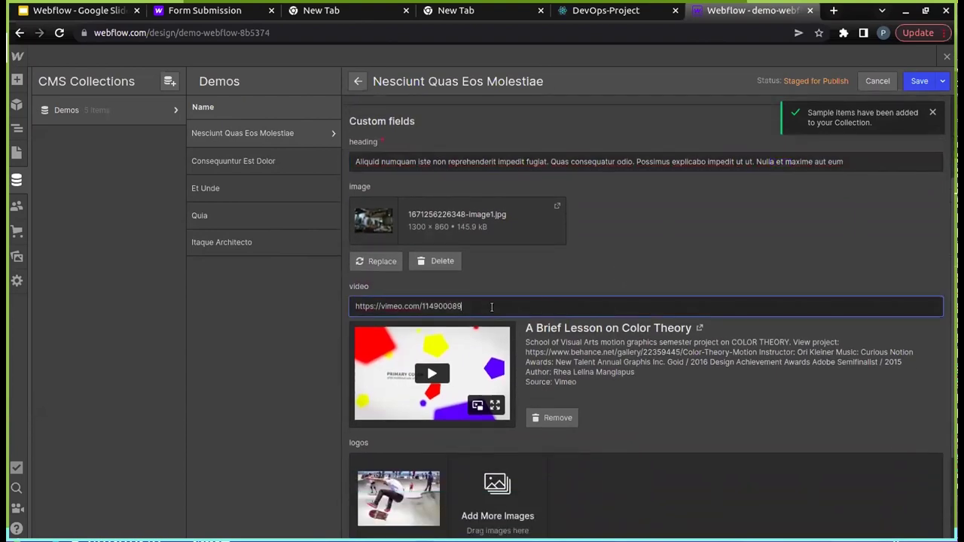
scroll(571, 349, "down", 4)
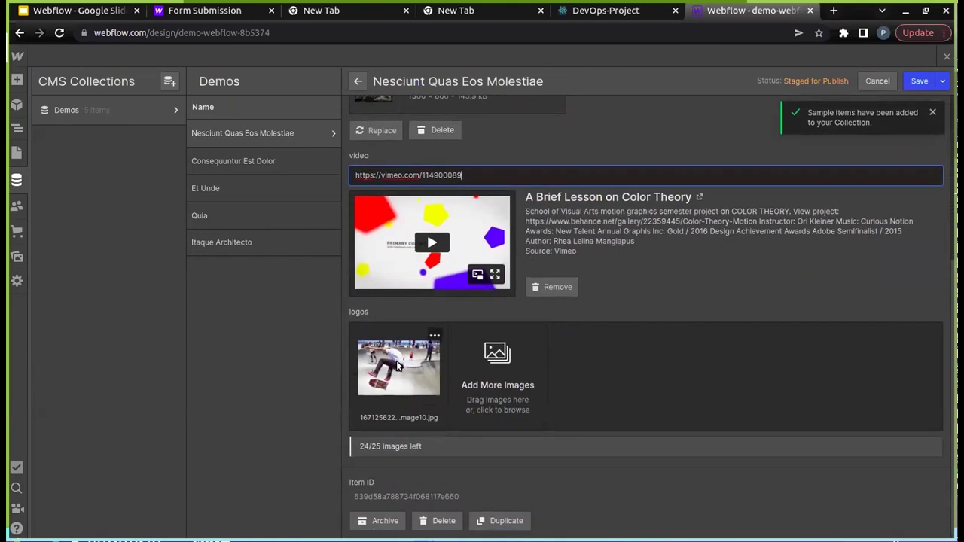
left_click(492, 364)
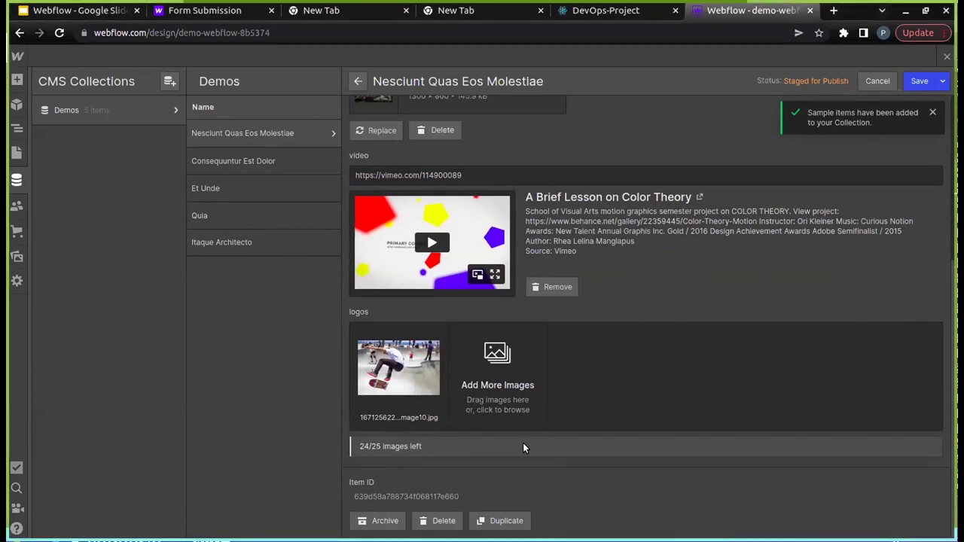
scroll(589, 445, "up", 5)
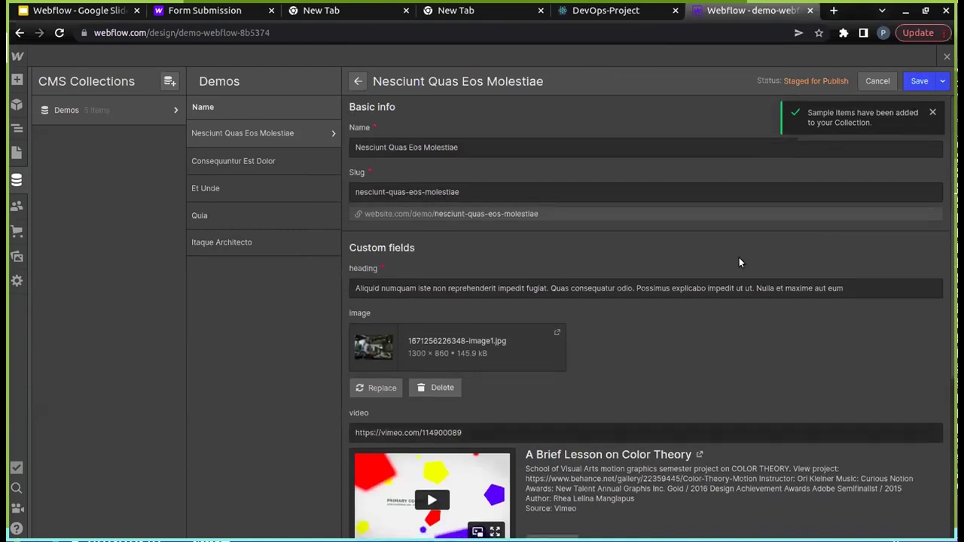
scroll(739, 259, "down", 1)
left_click(918, 81)
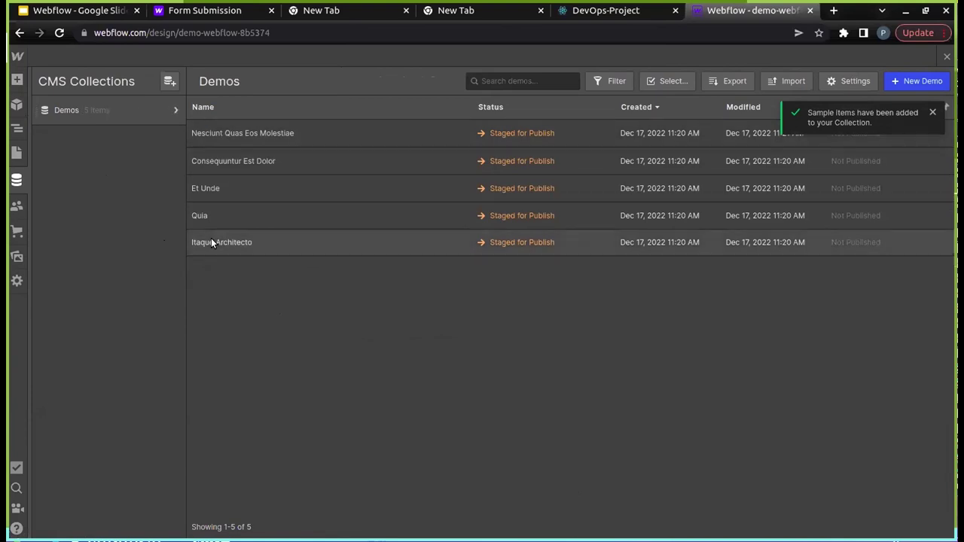
- Look through the layout, basic, typography, CMS, media and form elements that can be added to the Home page
left_click(16, 81)
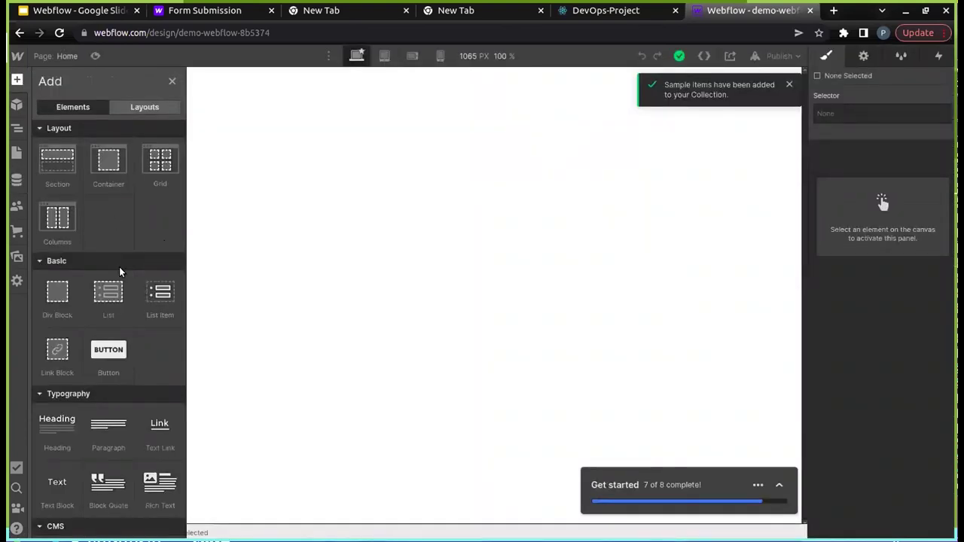
scroll(109, 228, "down", 1)
scroll(113, 301, "up", 1)
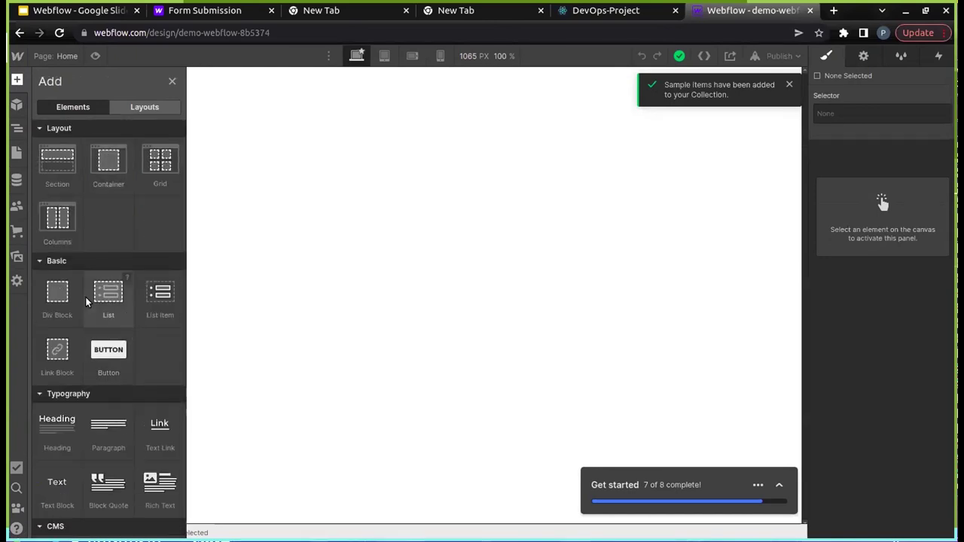
scroll(85, 296, "down", 1)
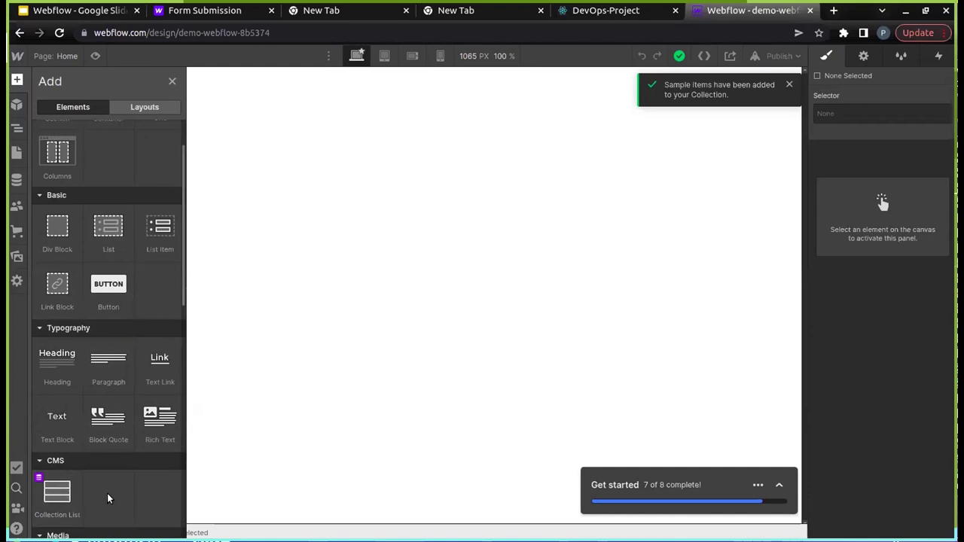
scroll(57, 494, "down", 1)
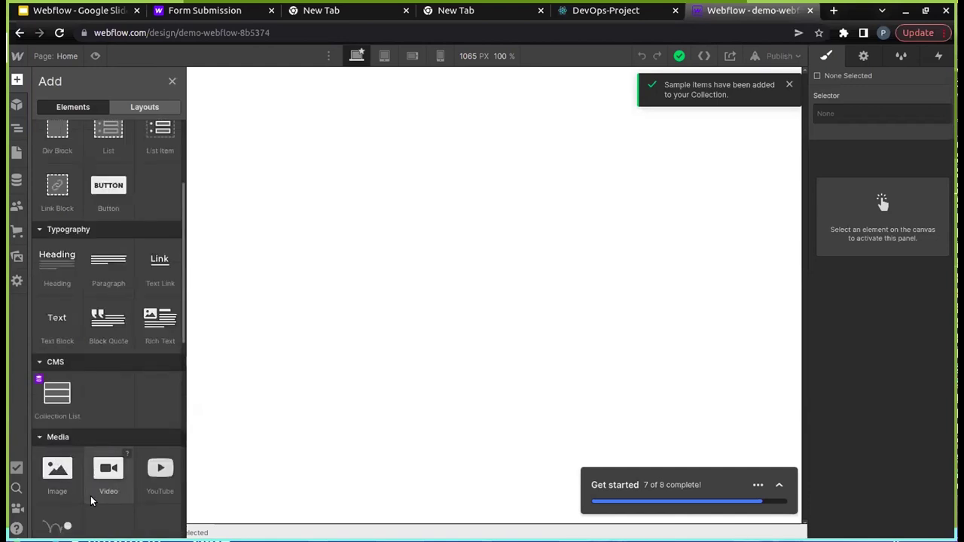
scroll(90, 495, "down", 1)
scroll(128, 435, "down", 4)
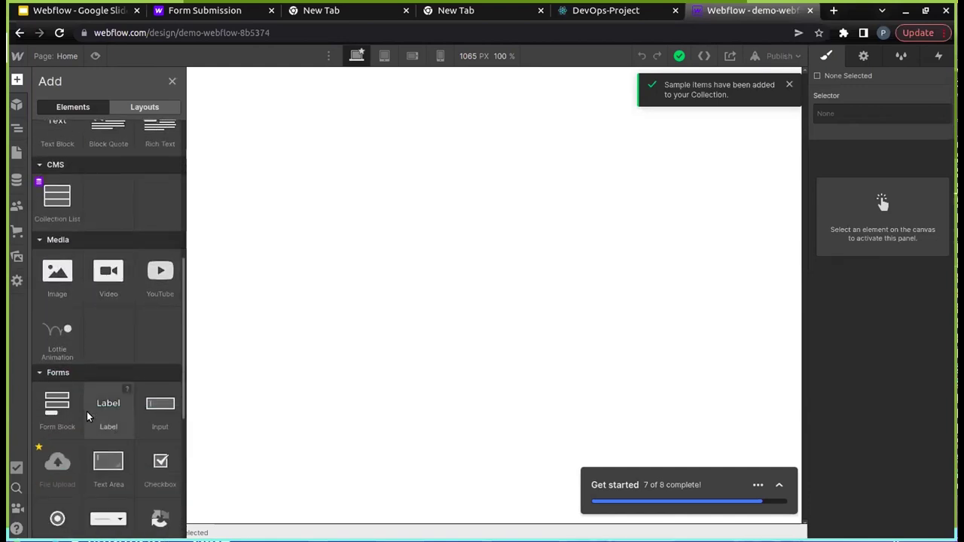
scroll(109, 452, "up", 8)
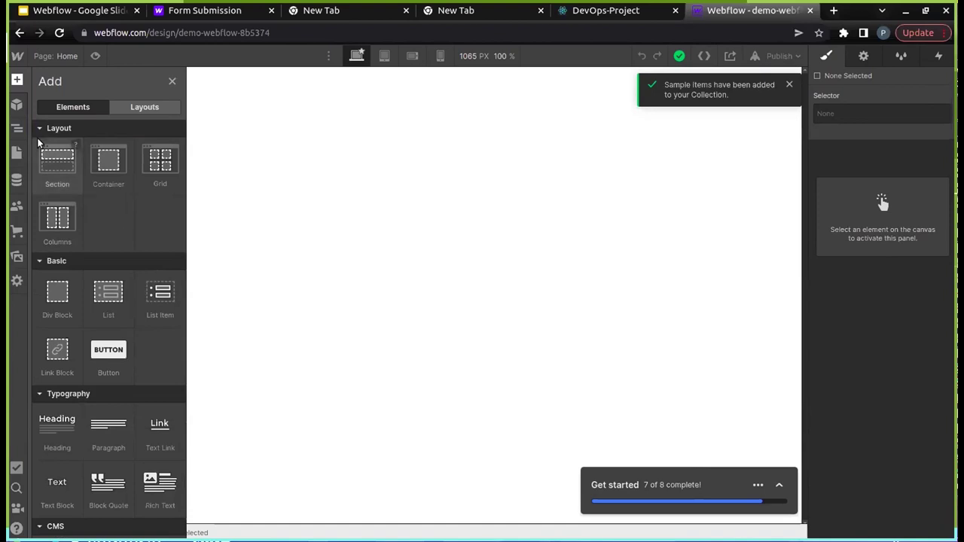
- Switch to the Demos Template collection page and add a Heading element to its body
left_click(66, 57)
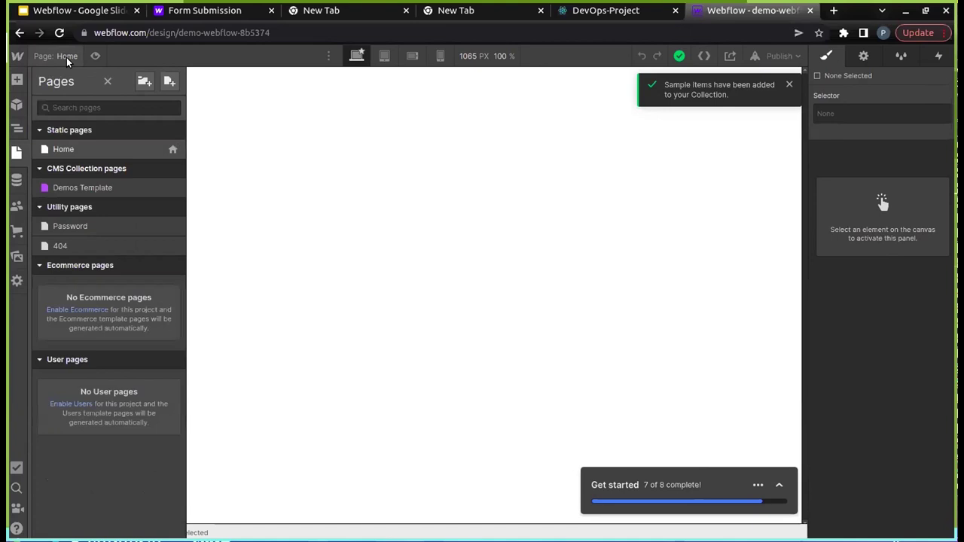
left_click(70, 187)
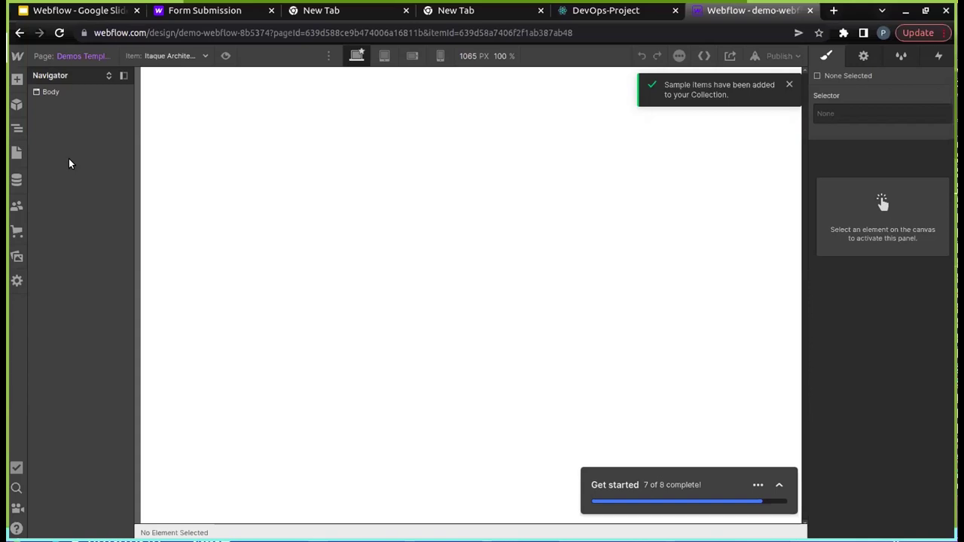
left_click(21, 87)
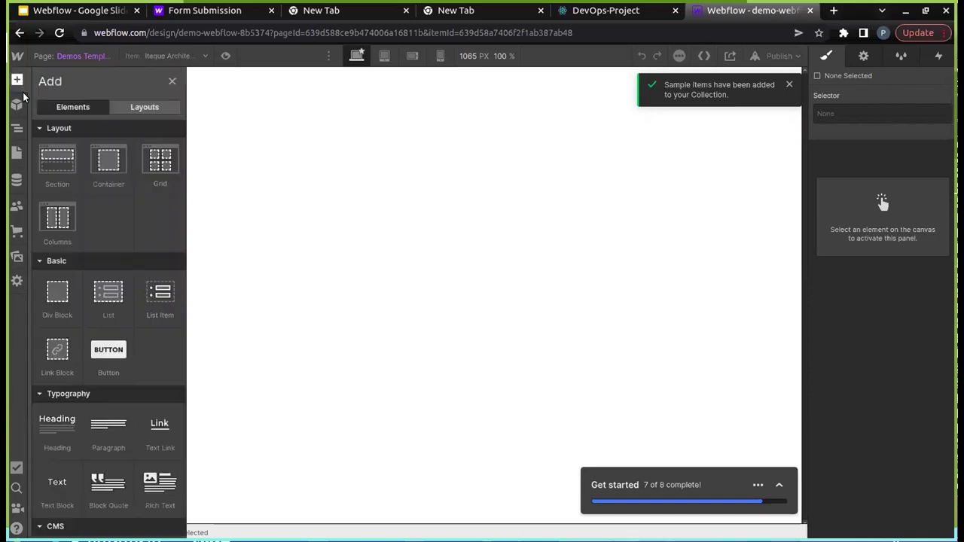
scroll(77, 273, "down", 1)
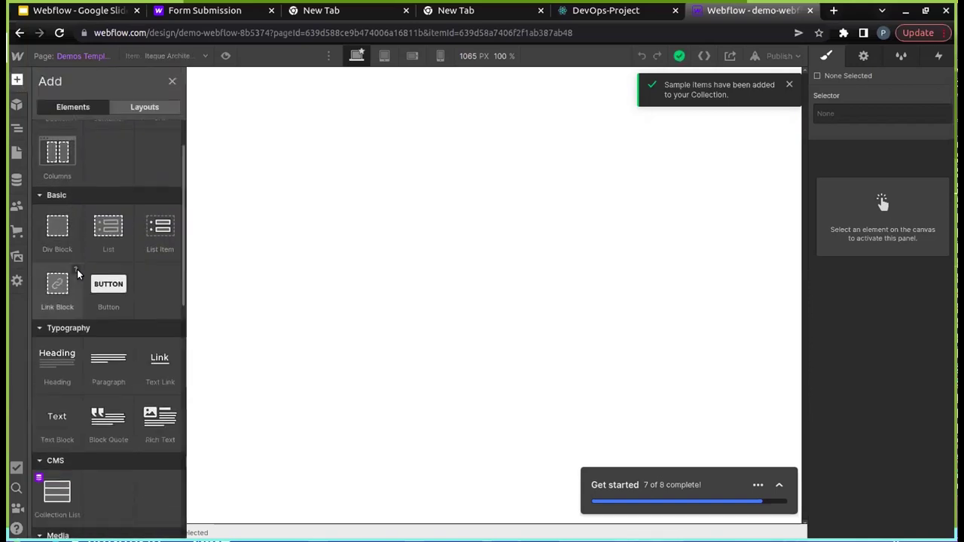
left_click(62, 356)
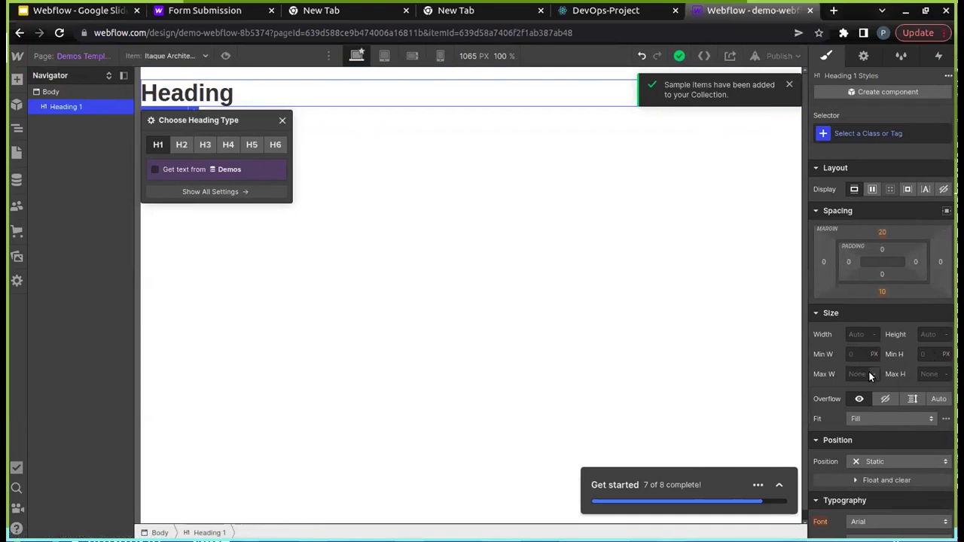
- Bind the H1 heading's text to the heading field of the Demos collection
scroll(896, 385, "down", 2)
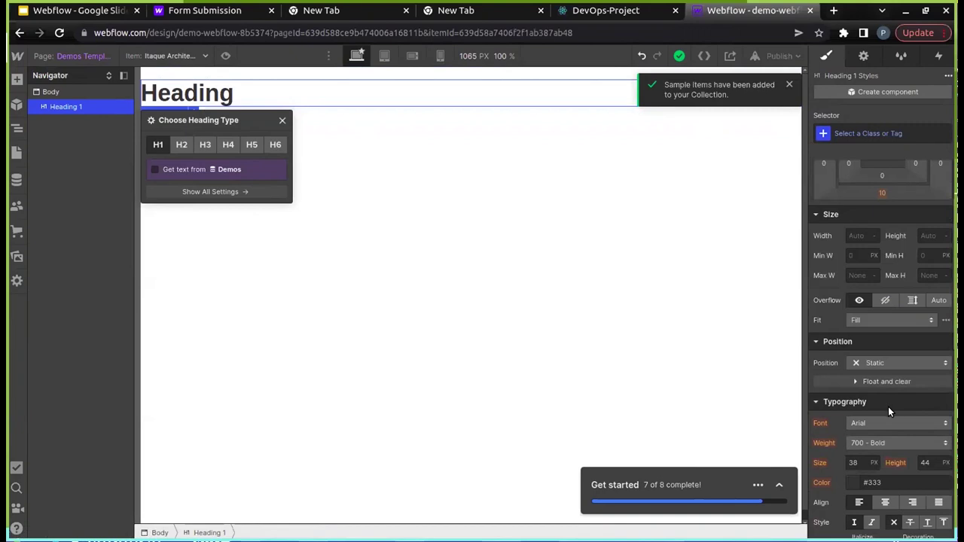
scroll(878, 391, "down", 2)
scroll(893, 416, "up", 4)
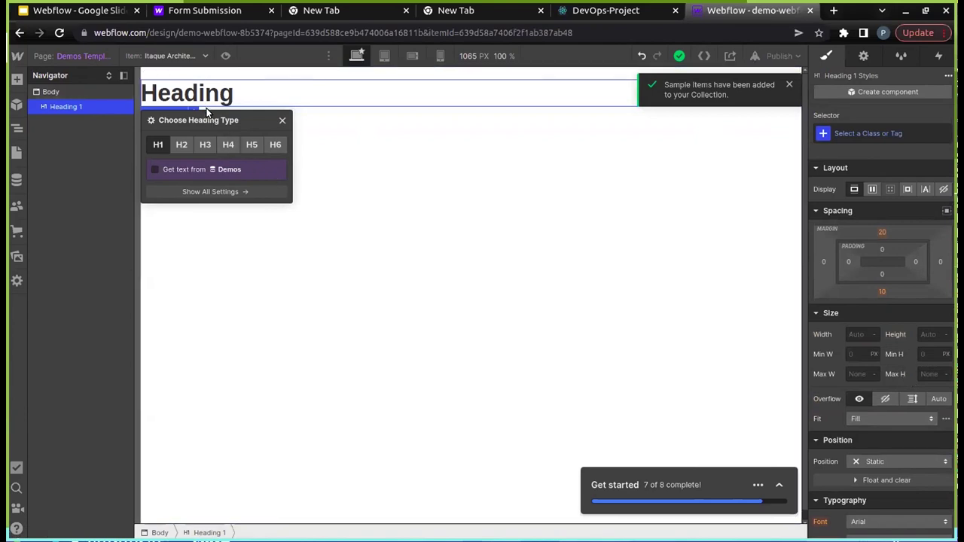
left_click(155, 170)
left_click(153, 171)
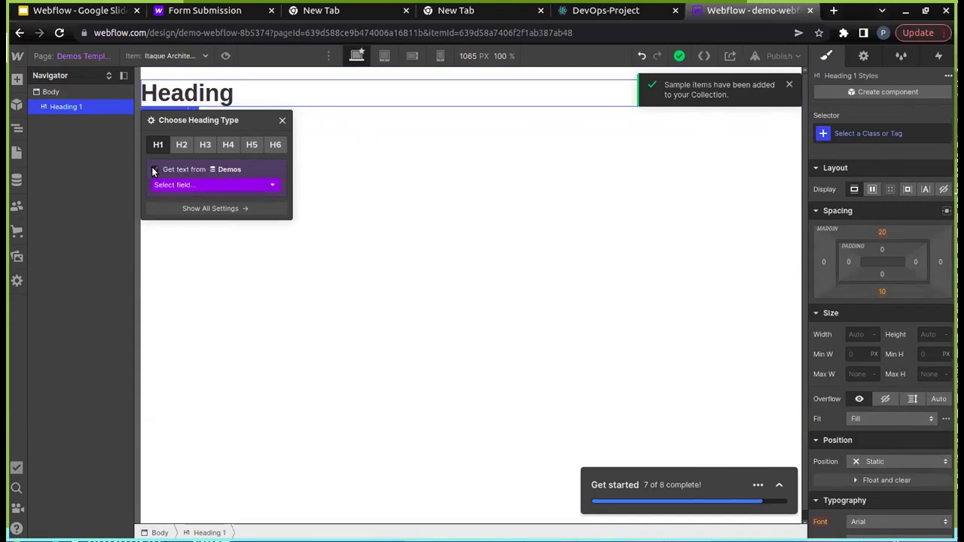
left_click(201, 184)
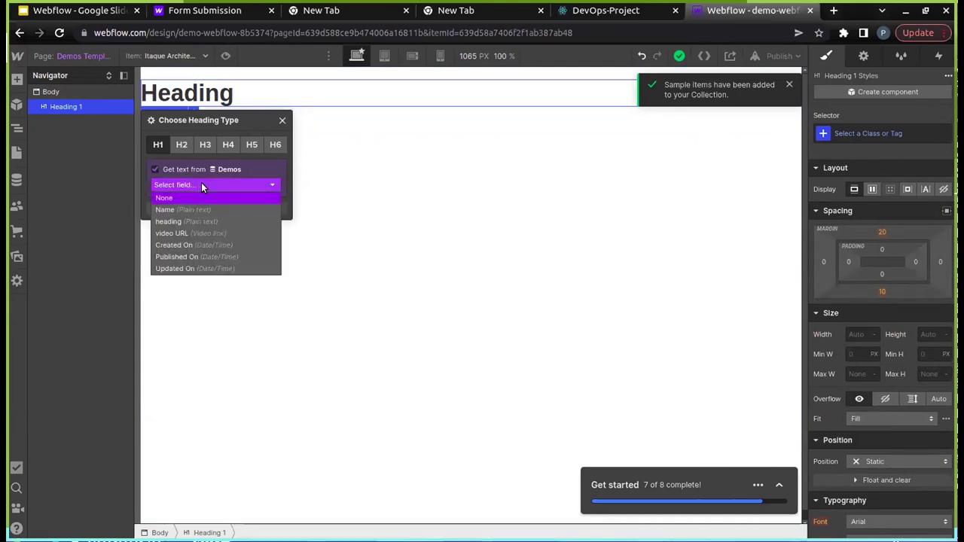
left_click(182, 221)
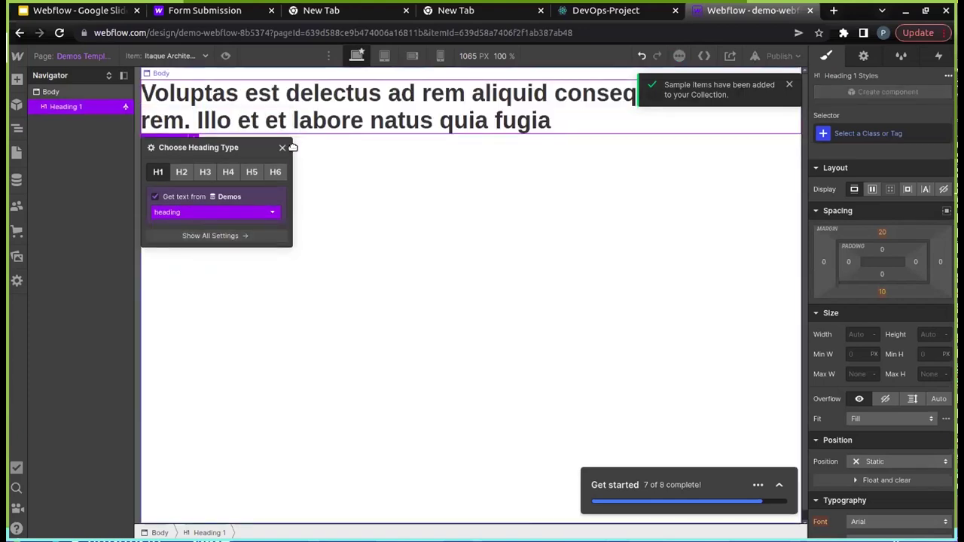
left_click(290, 146)
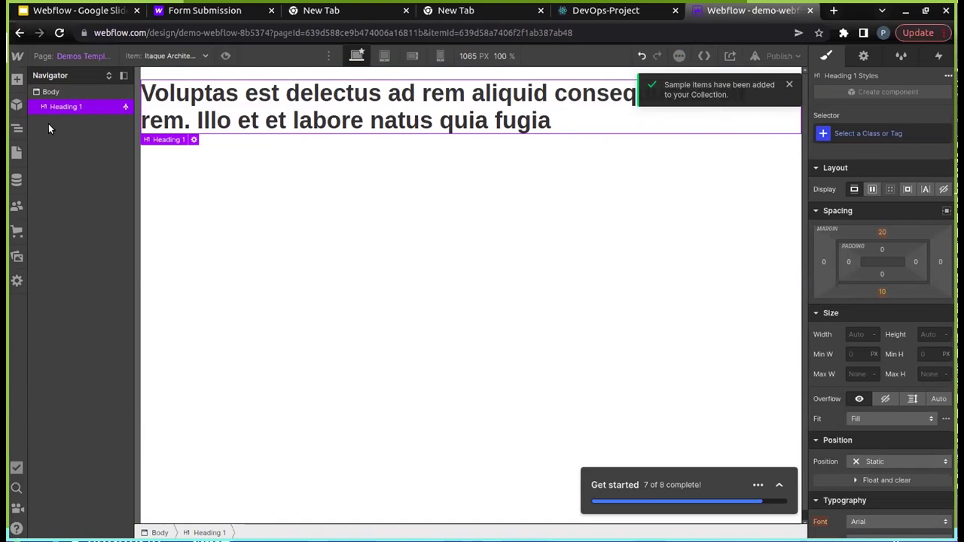
- Add an Image element below the heading and bind its source to the image field of the Demos collection
left_click(16, 81)
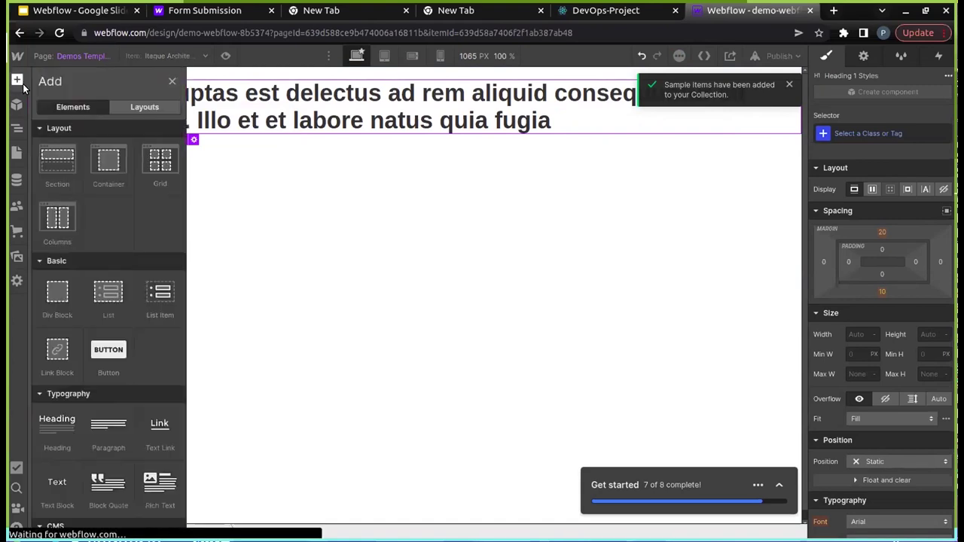
scroll(106, 264, "down", 3)
scroll(107, 263, "down", 2)
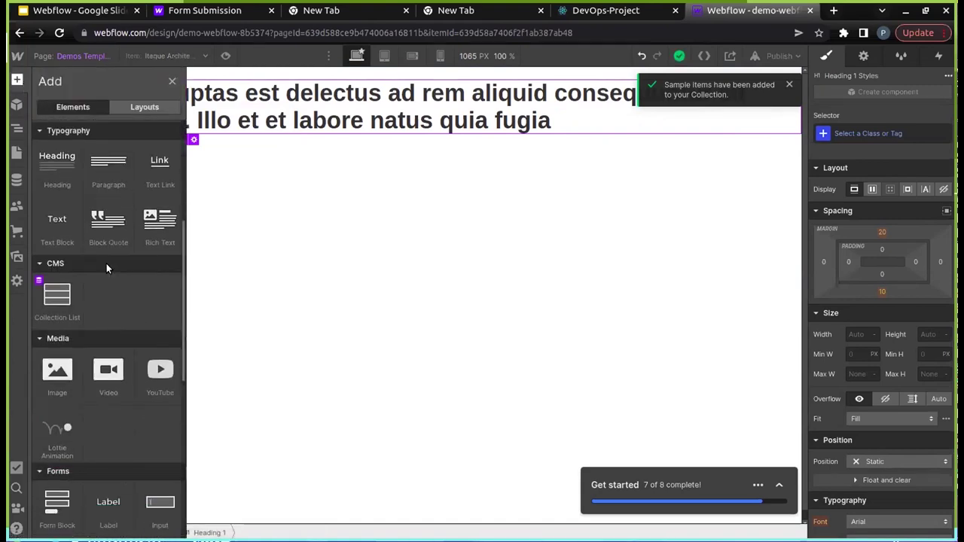
left_click(52, 344)
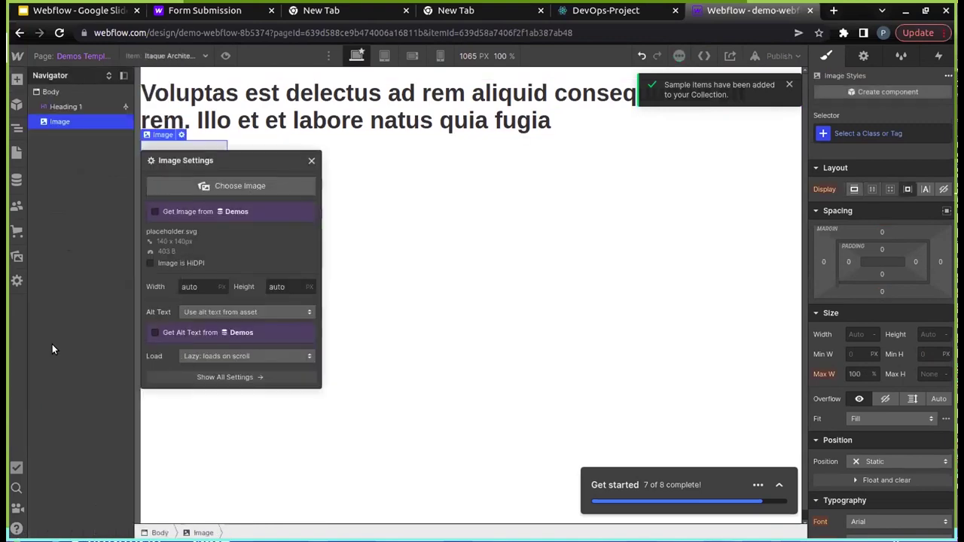
left_click(155, 212)
left_click(191, 226)
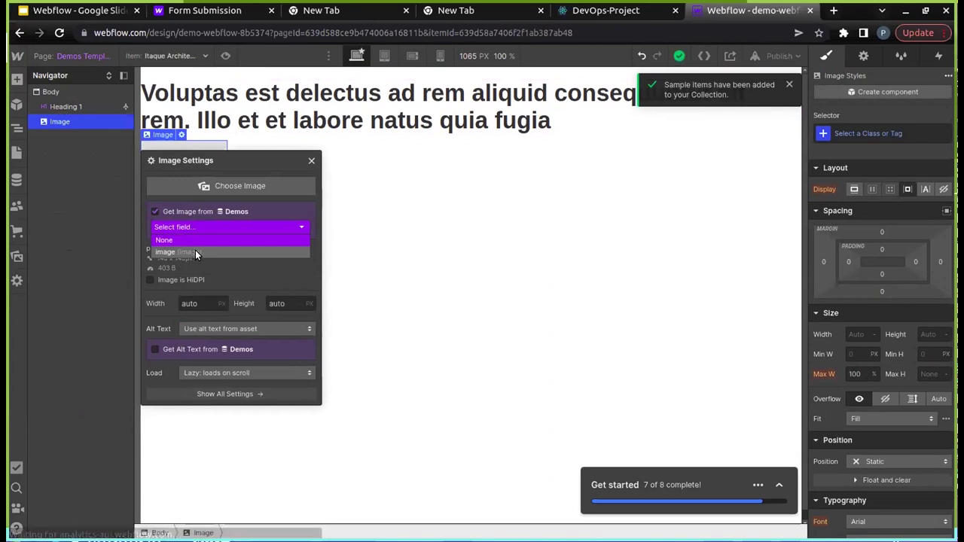
left_click(196, 251)
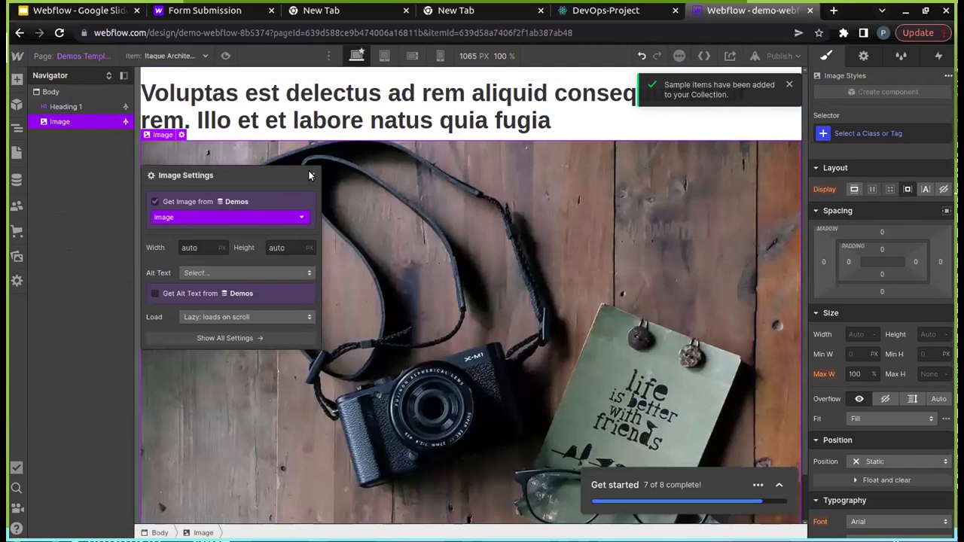
left_click(309, 175)
scroll(513, 334, "down", 1)
scroll(513, 333, "up", 1)
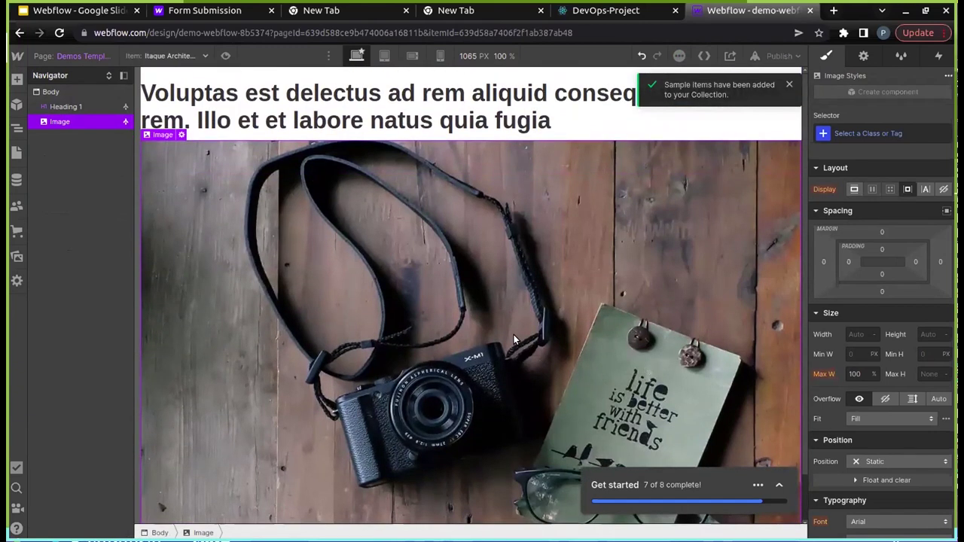
scroll(514, 334, "down", 1)
scroll(513, 333, "up", 1)
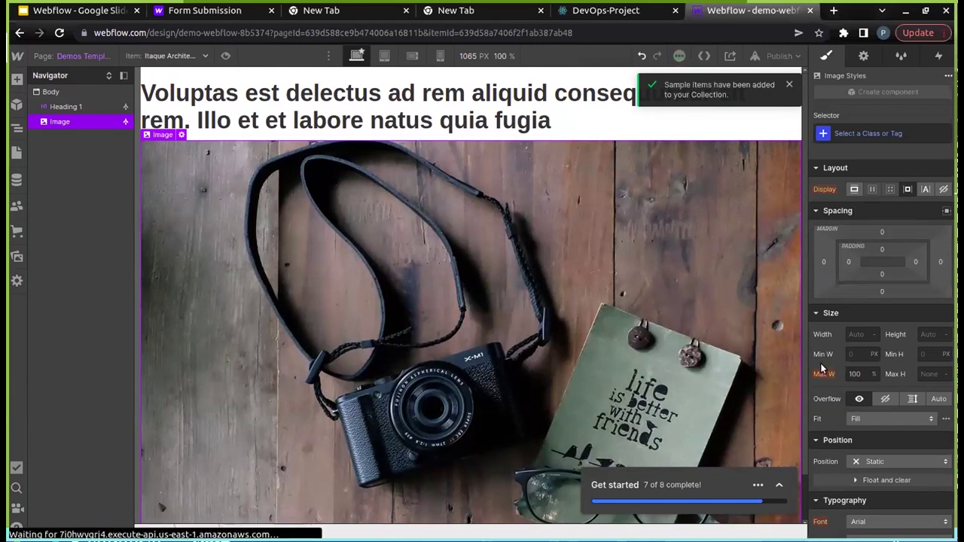
scroll(903, 361, "down", 3)
scroll(902, 360, "up", 3)
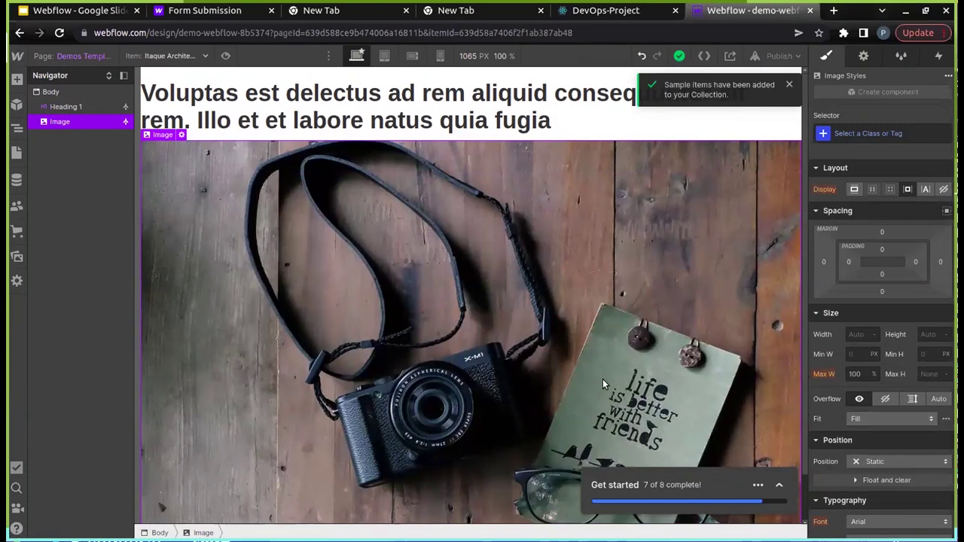
- Publish the site to its demo-webflow webflow.io staging domain
scroll(601, 384, "down", 1)
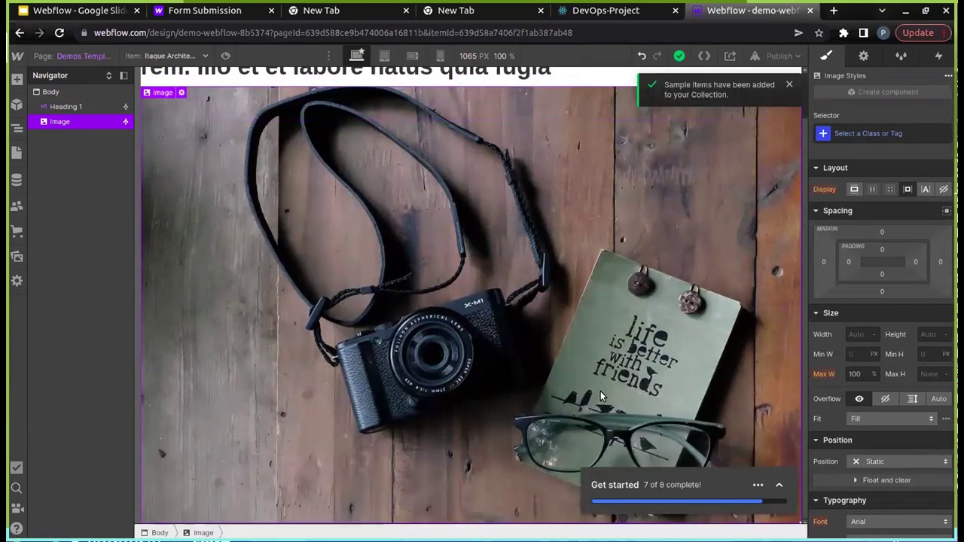
left_click(779, 489)
left_click(779, 220)
scroll(300, 292, "up", 1)
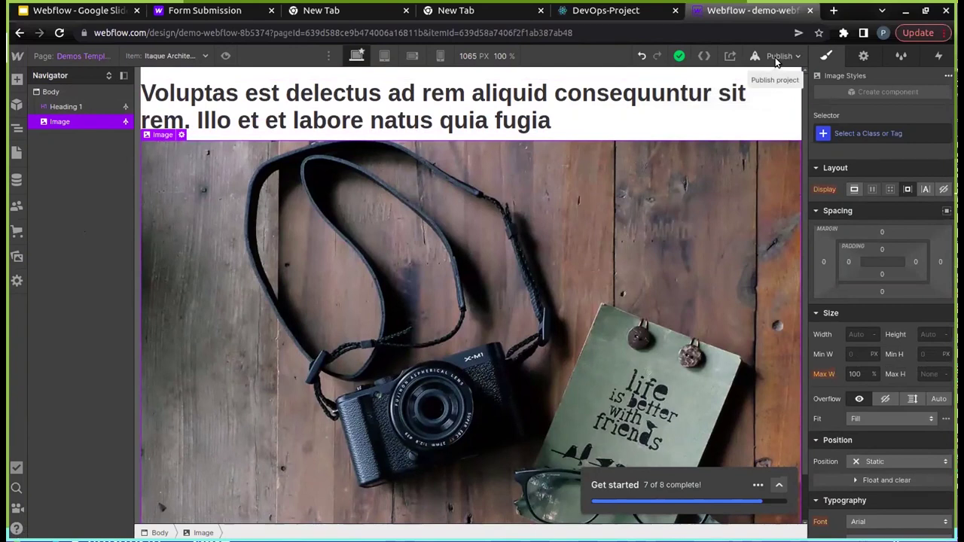
left_click(779, 56)
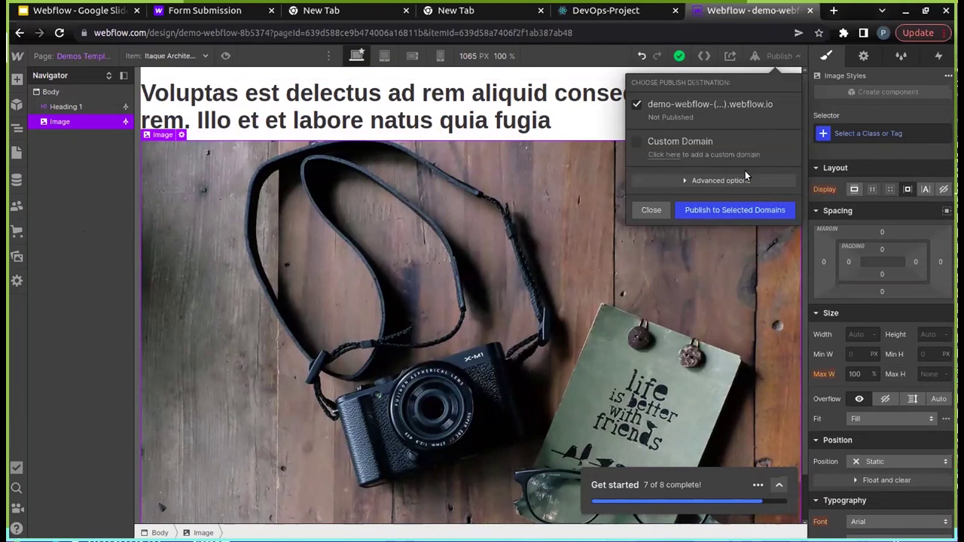
left_click(729, 210)
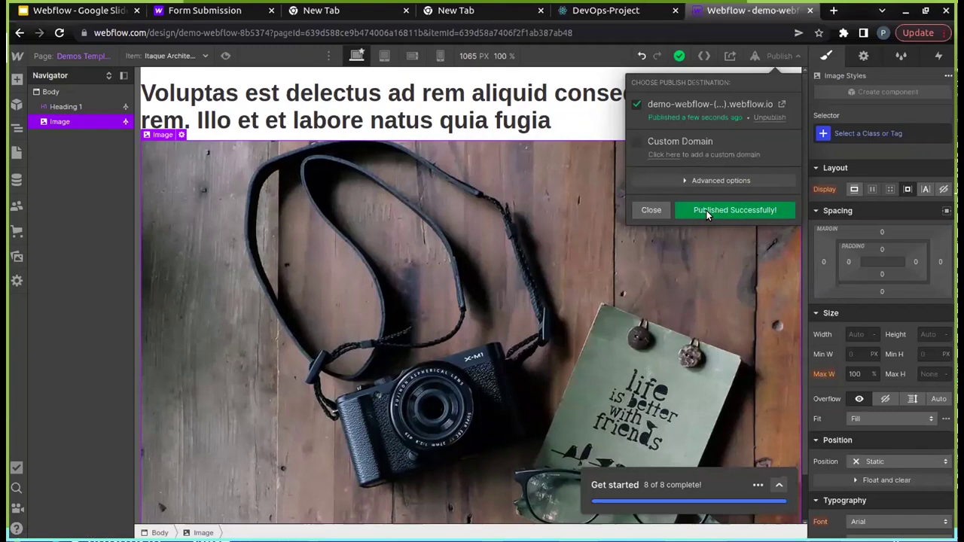
- Open the published demo-webflow page, dismiss the translation offer, and examine the collection item's heading and image
left_click(782, 106)
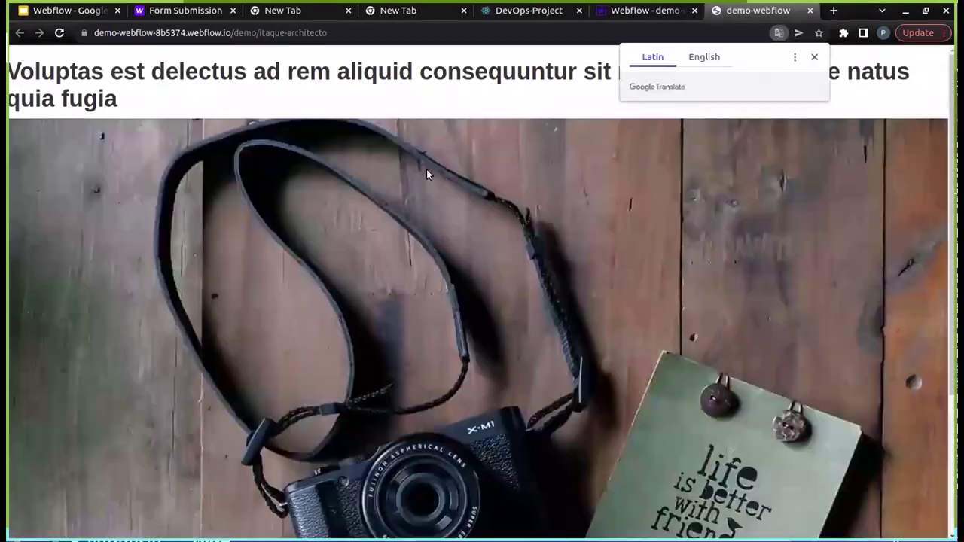
left_click(815, 57)
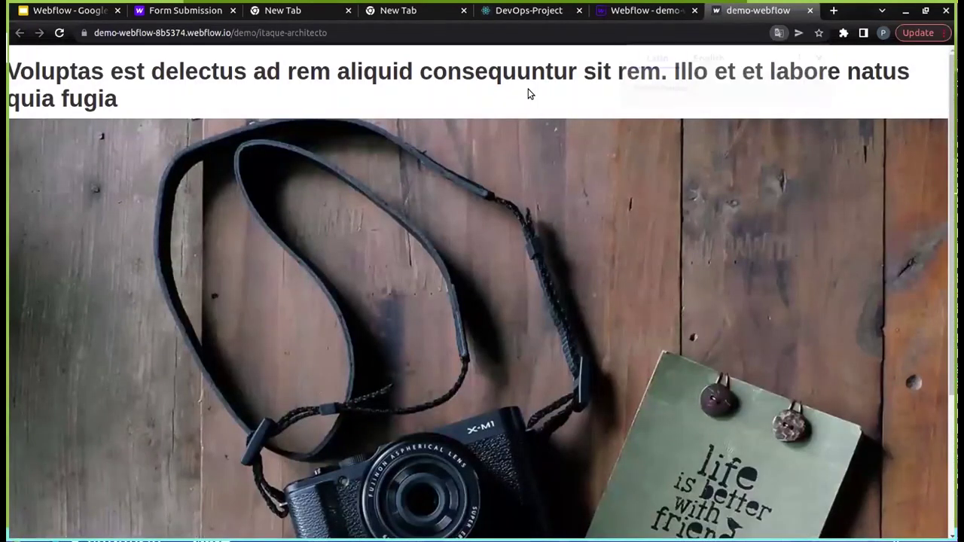
left_click_drag(35, 74, 145, 115)
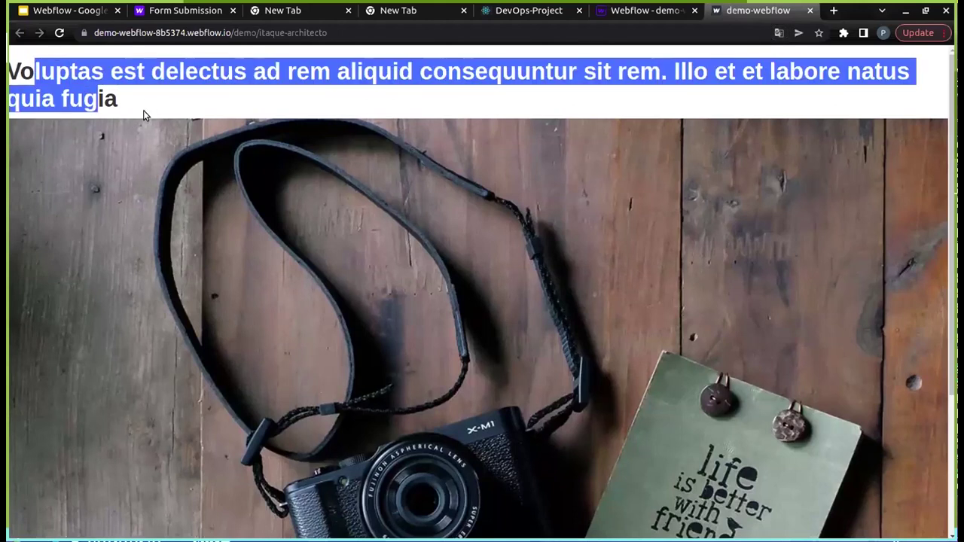
left_click(145, 113)
left_click_drag(16, 68, 147, 100)
left_click(148, 100)
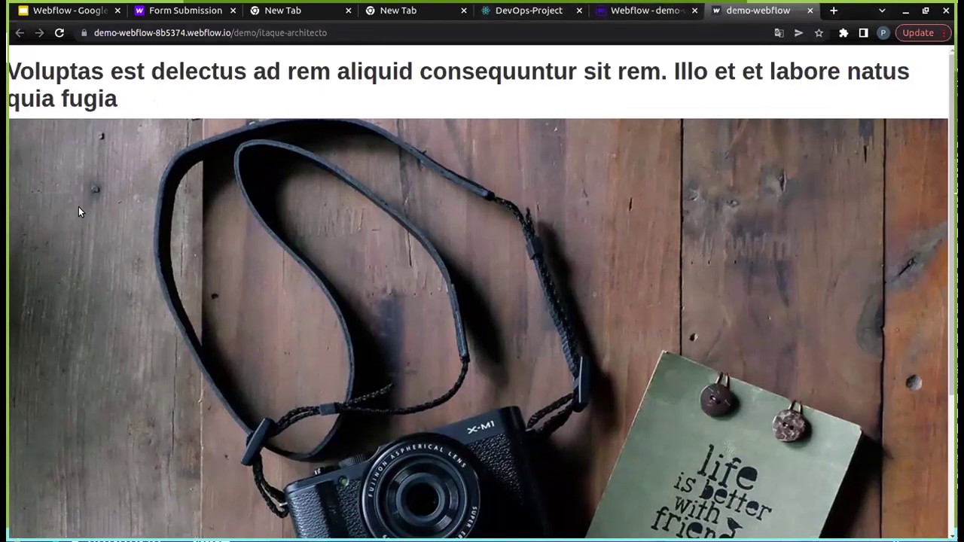
left_click(643, 12)
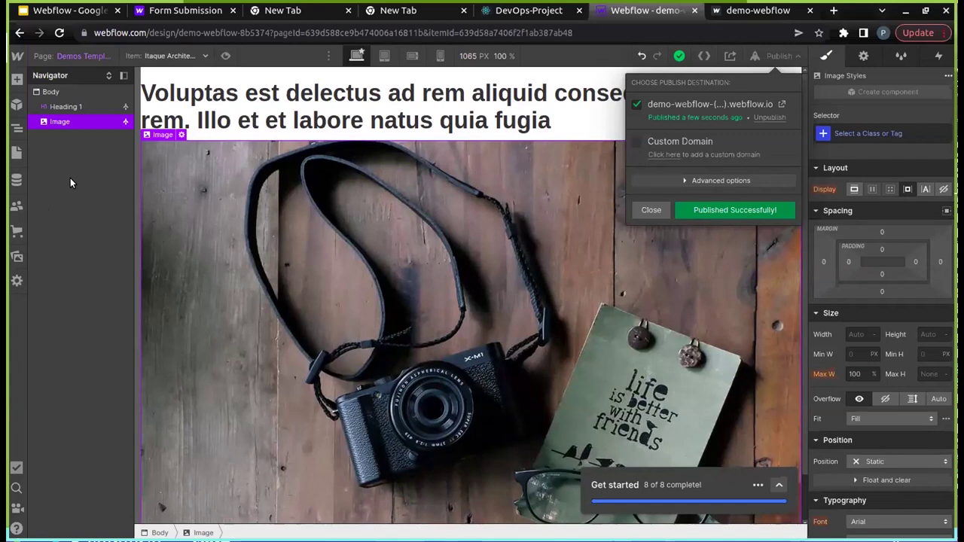
left_click(738, 17)
scroll(422, 361, "down", 1)
scroll(430, 371, "down", 2)
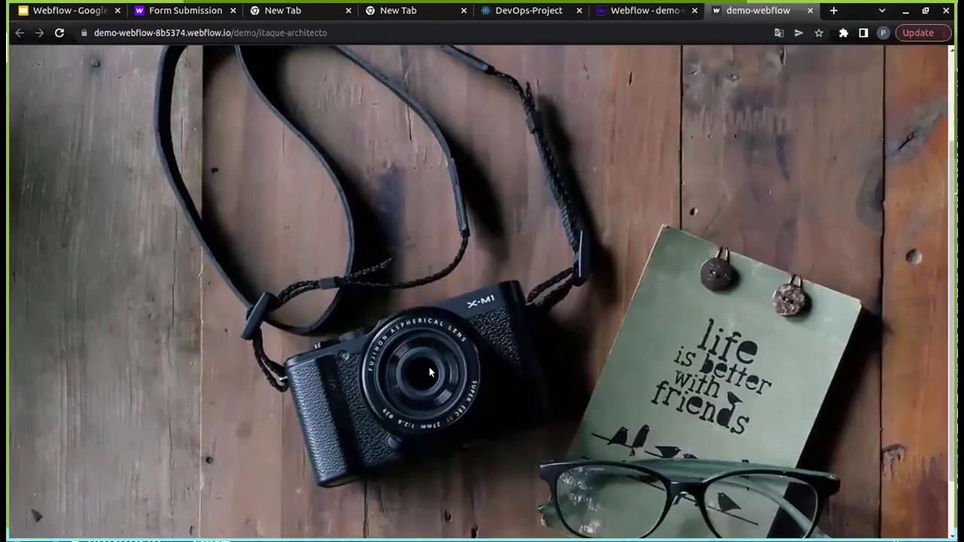
scroll(430, 371, "up", 3)
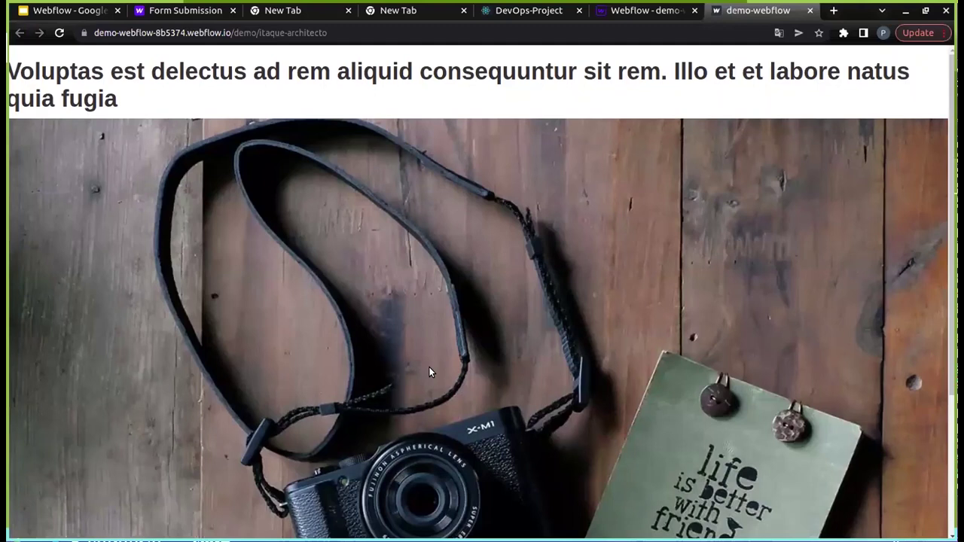
- Switch to the Webflow presentation in Google Slides and start the slideshow from the Content Structure in Webflow slide
left_click(58, 15)
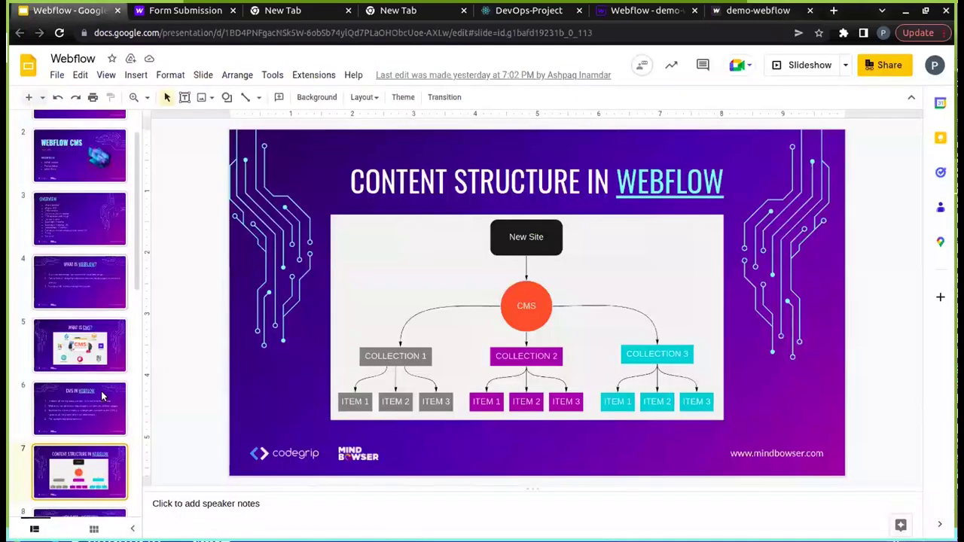
left_click(808, 68)
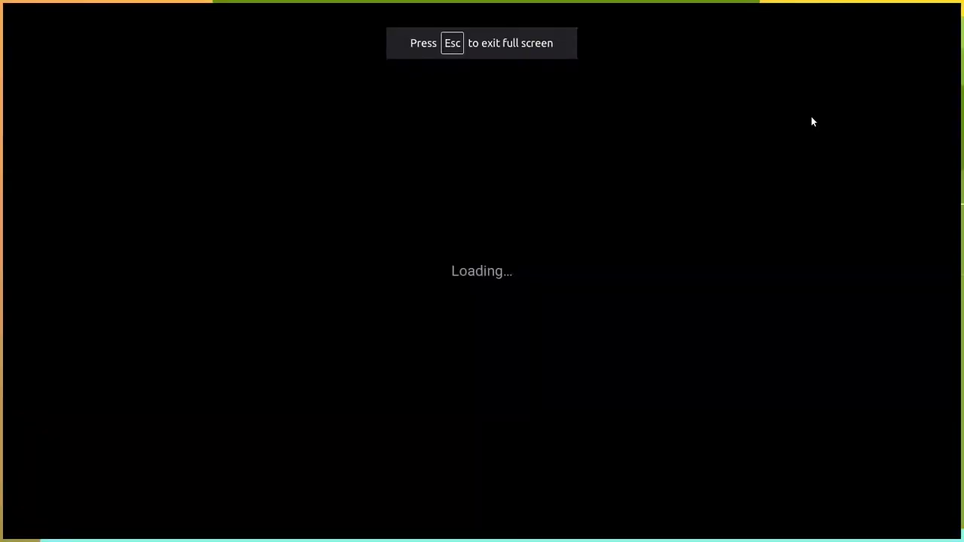
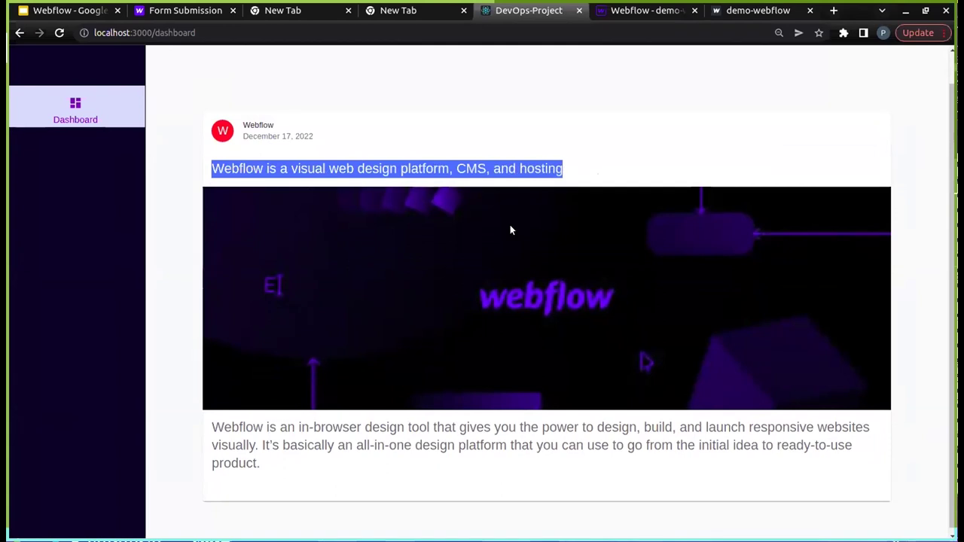
- Examine the heading and description text of the Webflow post on the DevOps-Project dashboard page
left_click_drag(211, 427, 273, 471)
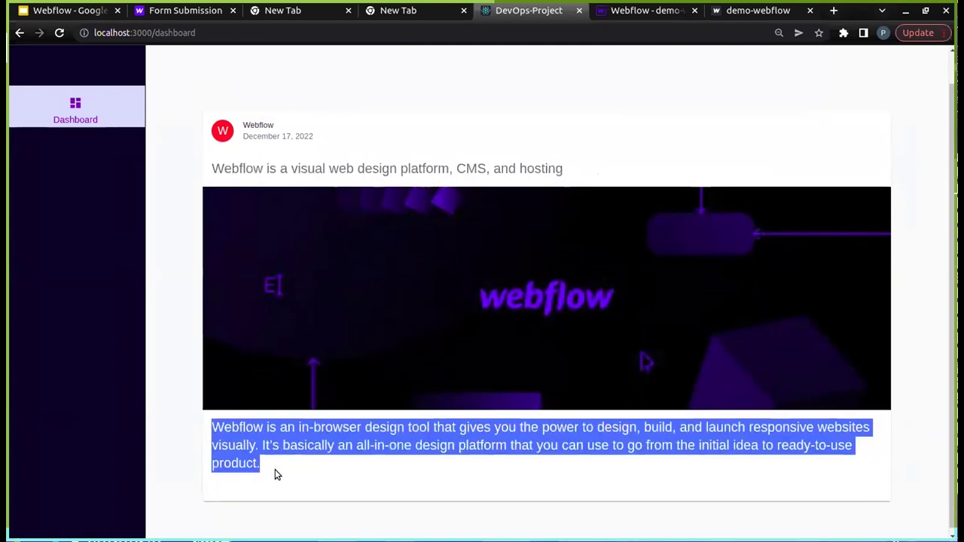
left_click(275, 469)
left_click_drag(213, 169, 546, 160)
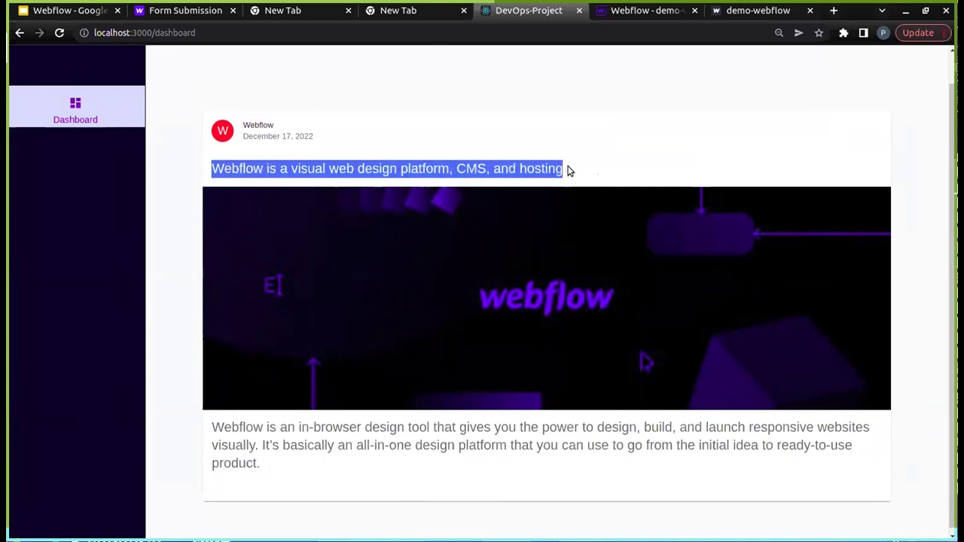
left_click(571, 170)
left_click_drag(213, 169, 566, 170)
left_click(262, 465)
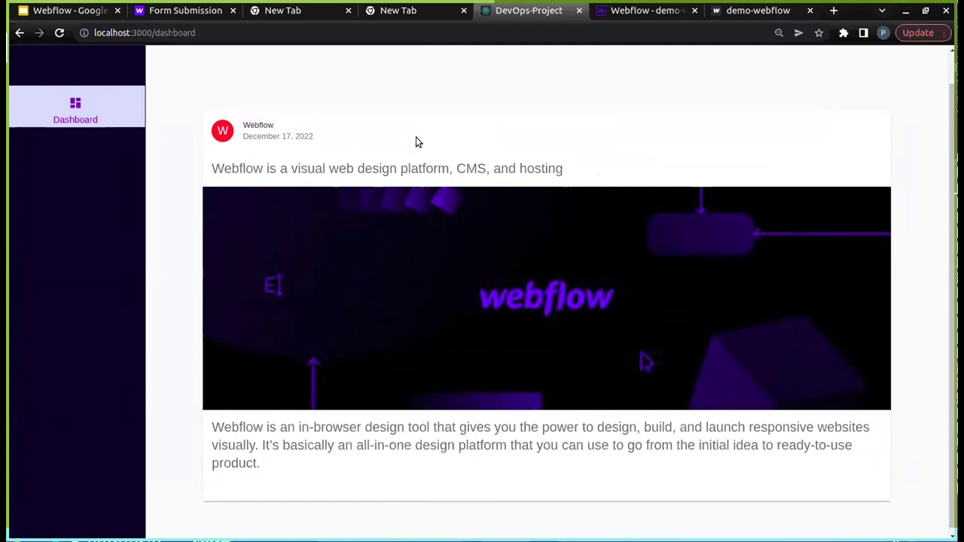
- Return to Webflow, leave the demo-webflow site for the workspace dashboard, and open the Saturday Learning site in the Designer
left_click(626, 12)
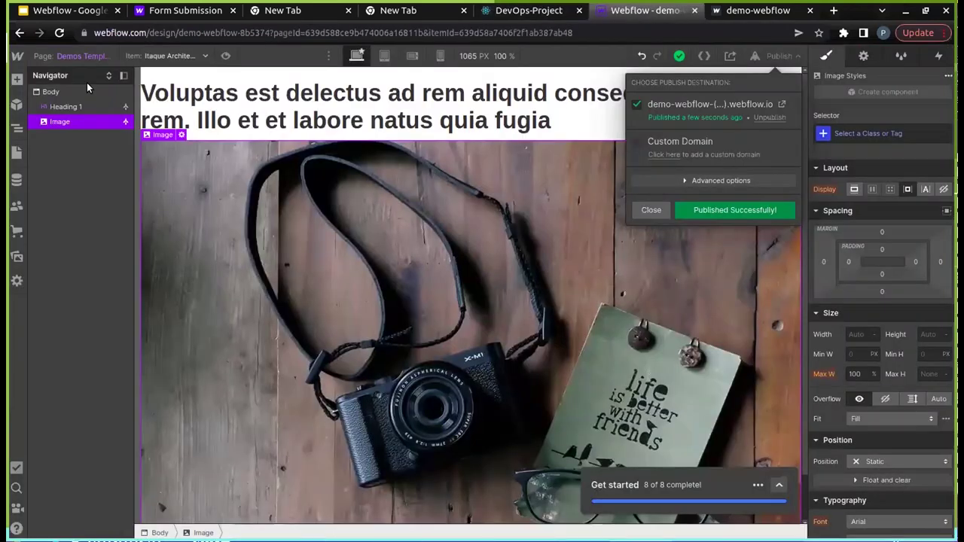
left_click(34, 66)
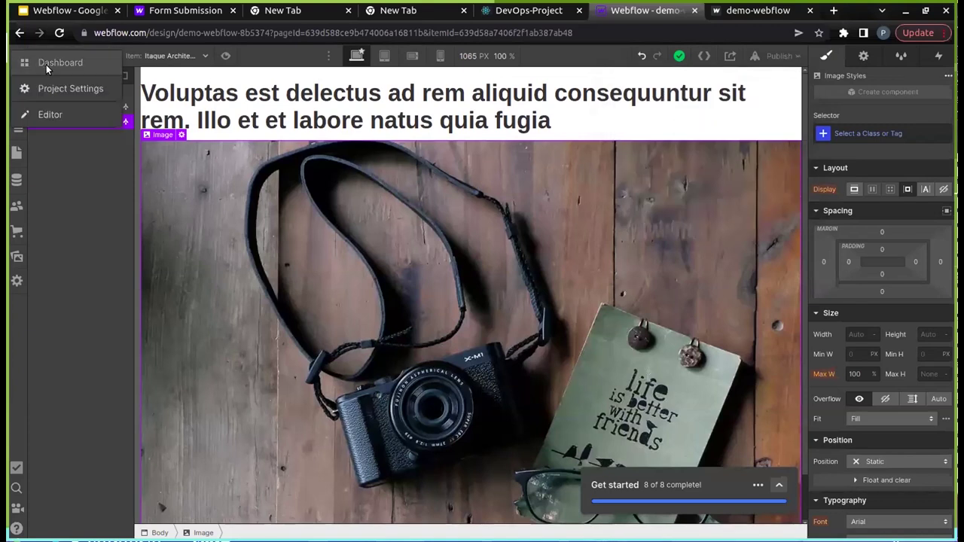
left_click(46, 65)
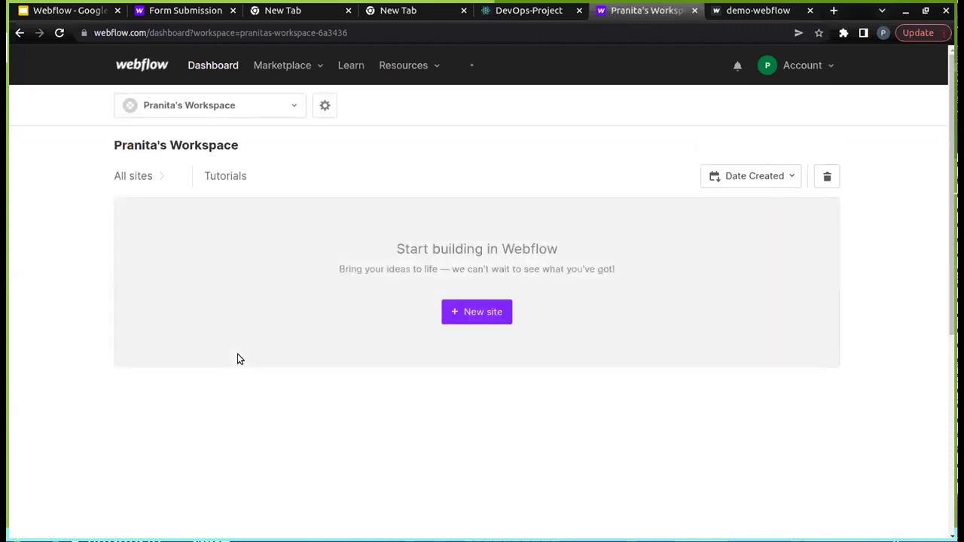
scroll(475, 385, "down", 2)
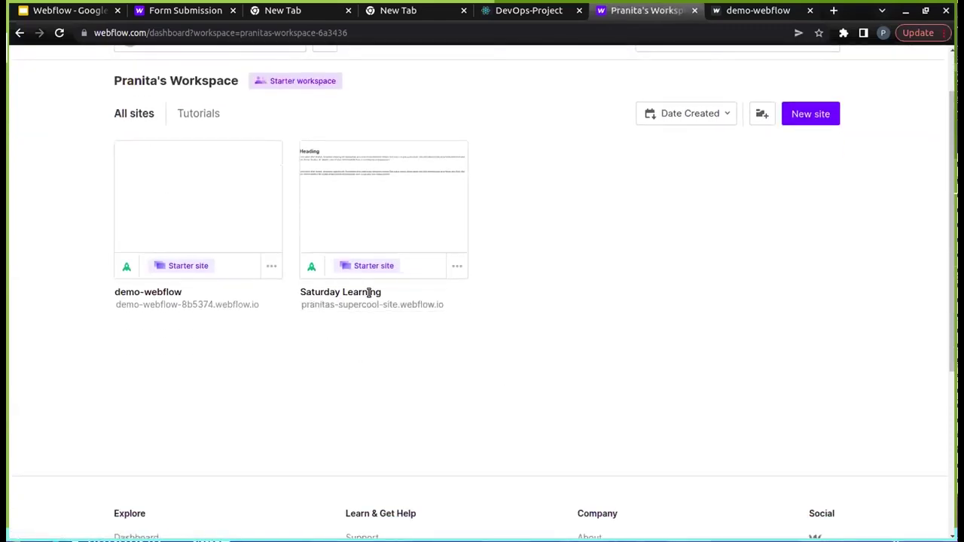
left_click(383, 215)
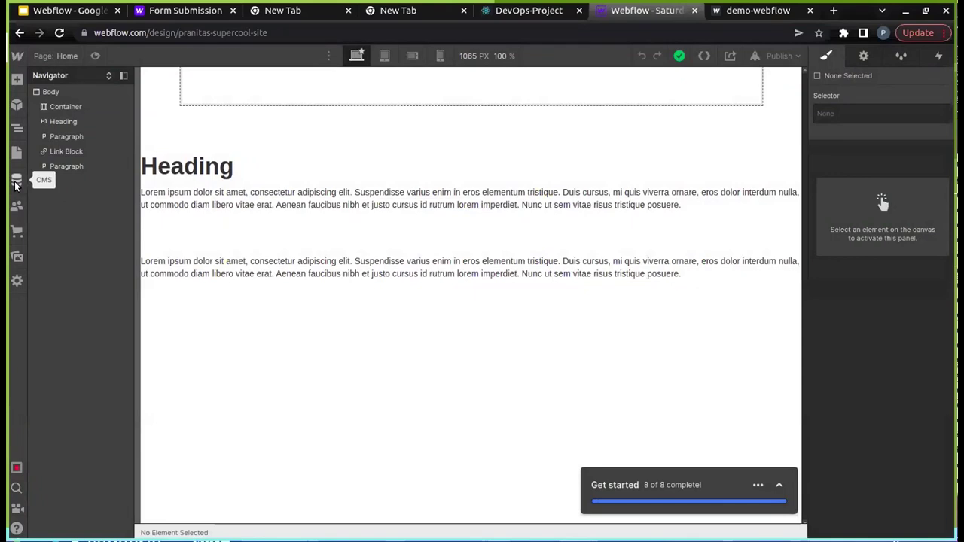
- Open the Webflow item of the Landing Pages CMS collection and look over its third-section heading, description and image fields
left_click(15, 182)
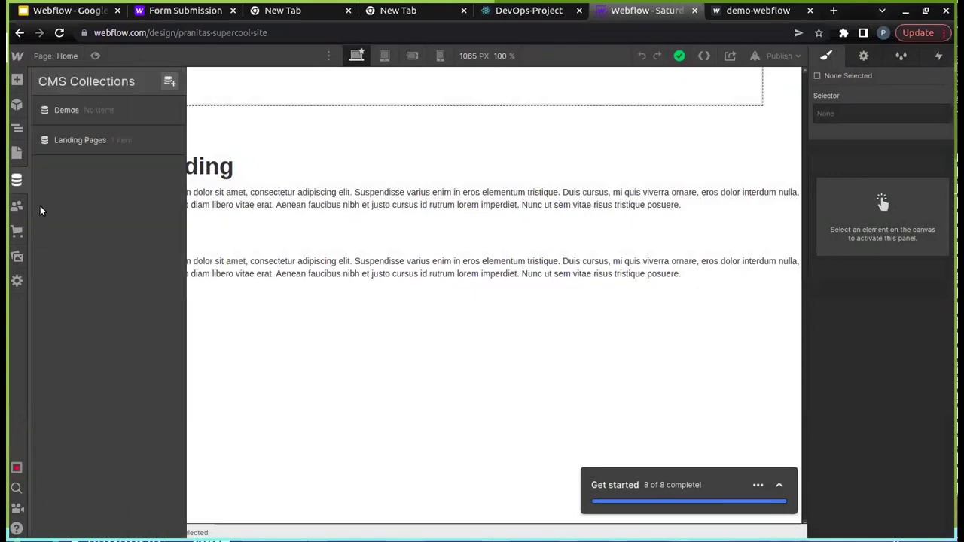
left_click(90, 143)
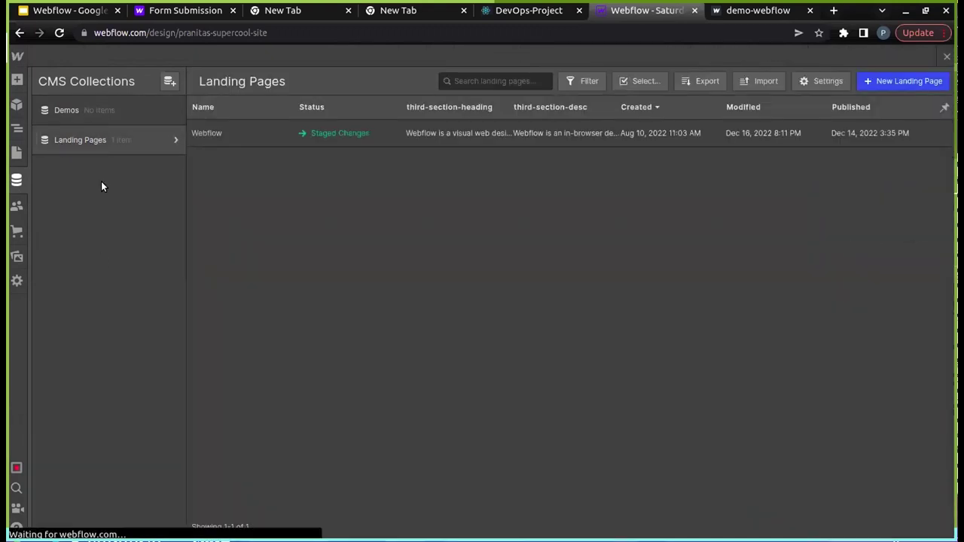
left_click(217, 136)
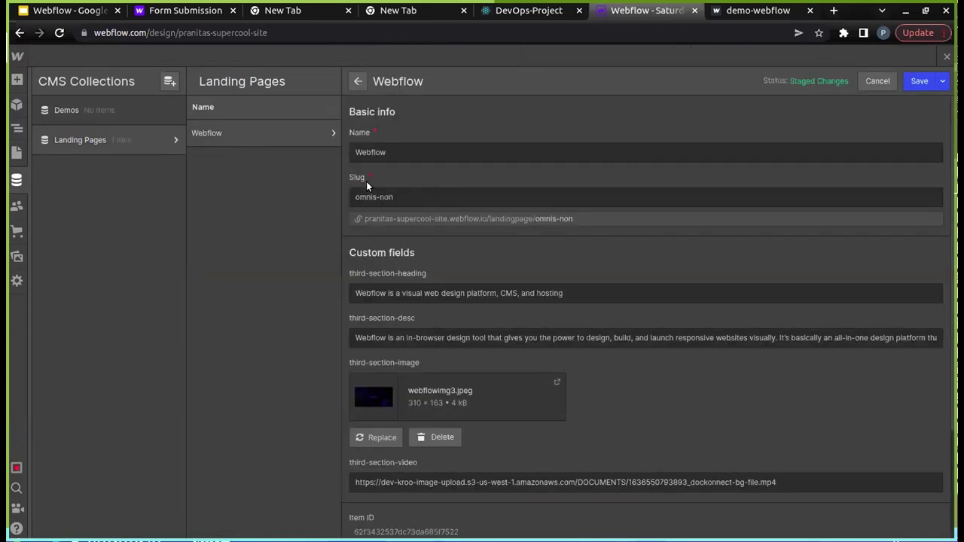
scroll(377, 211, "down", 3)
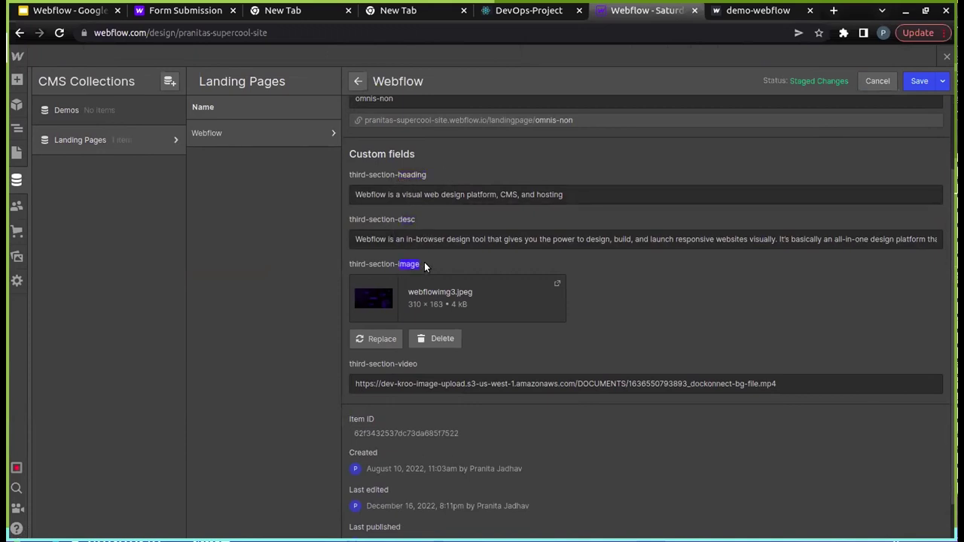
left_click(558, 198)
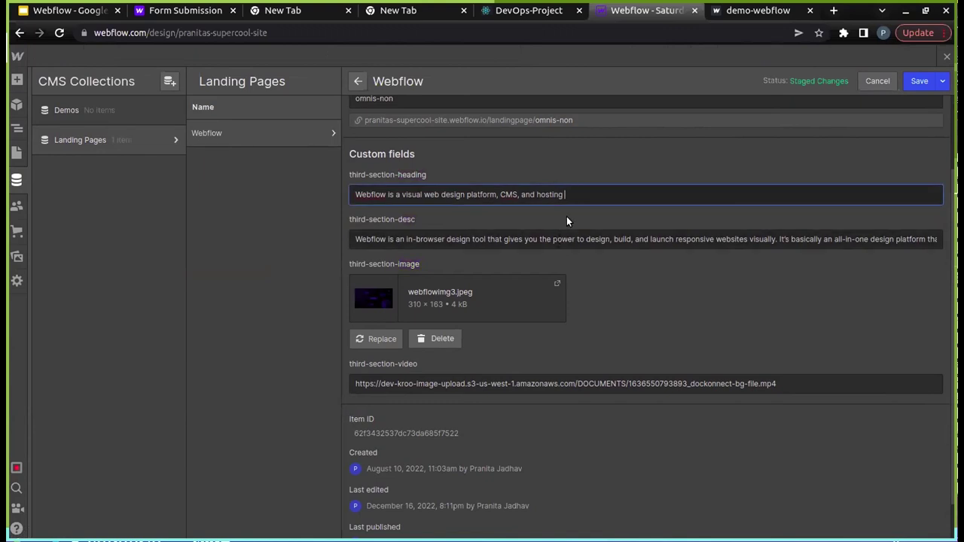
left_click(577, 238)
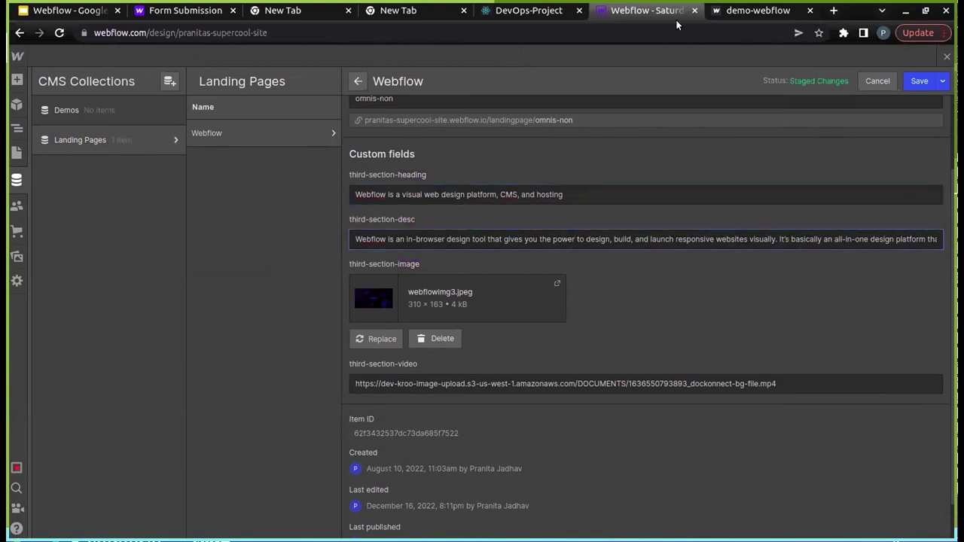
- Compare the heading on the DevOps-Project dashboard page with the CMS item's third-section-heading field
left_click(503, 15)
left_click_drag(266, 167, 388, 167)
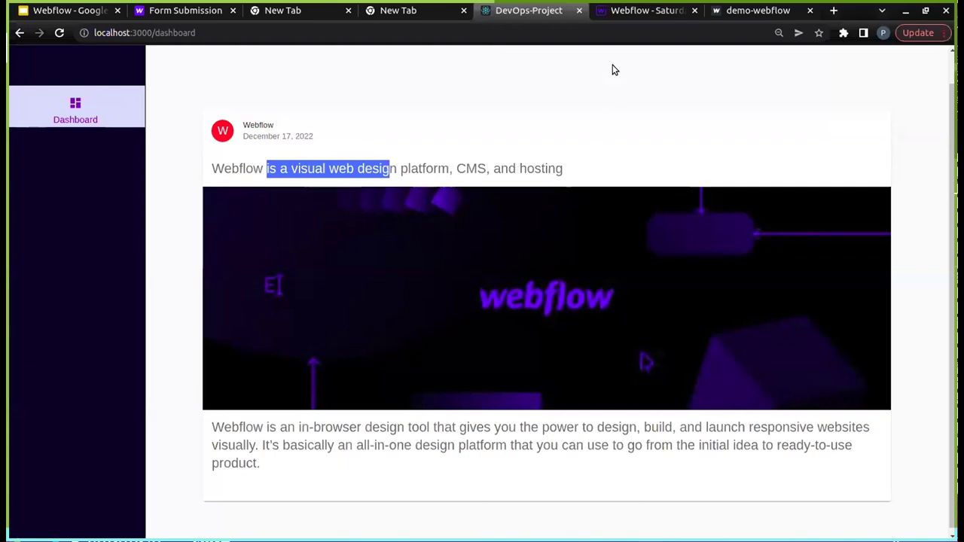
left_click(646, 11)
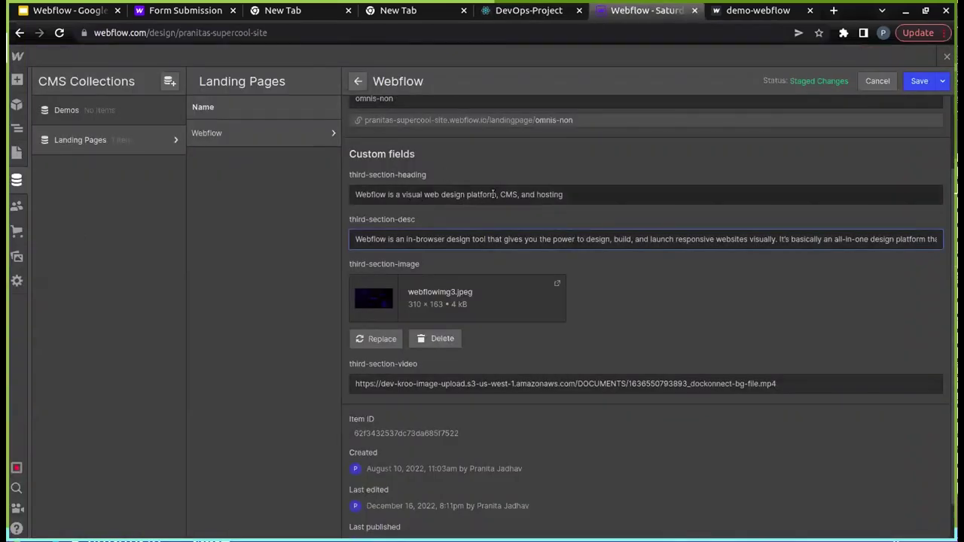
- Append "updated data" to the item's third-section-heading text and save the item
left_click(571, 194)
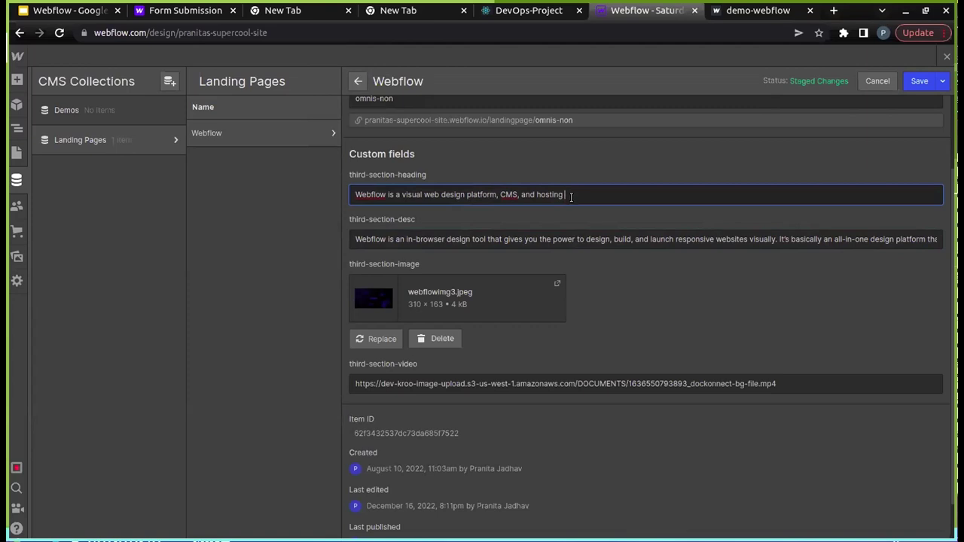
type("updated data")
left_click(923, 81)
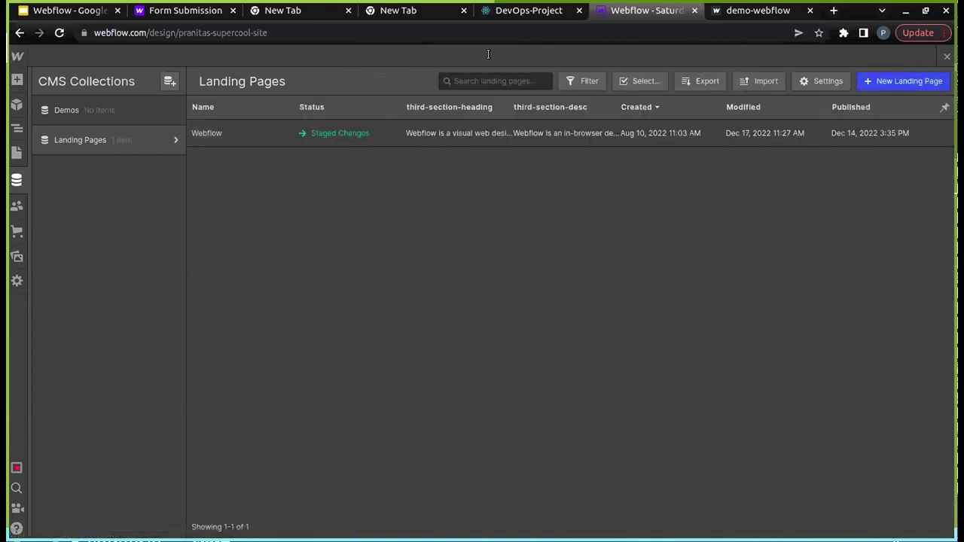
- Reload the DevOps-Project dashboard page and check the end of the post's heading for the edited text
left_click(532, 12)
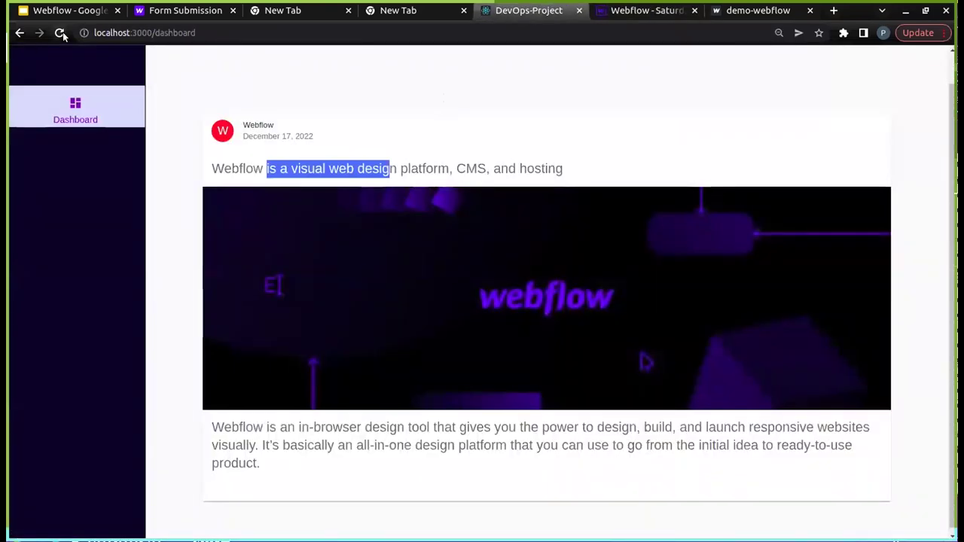
key("ctrl+r")
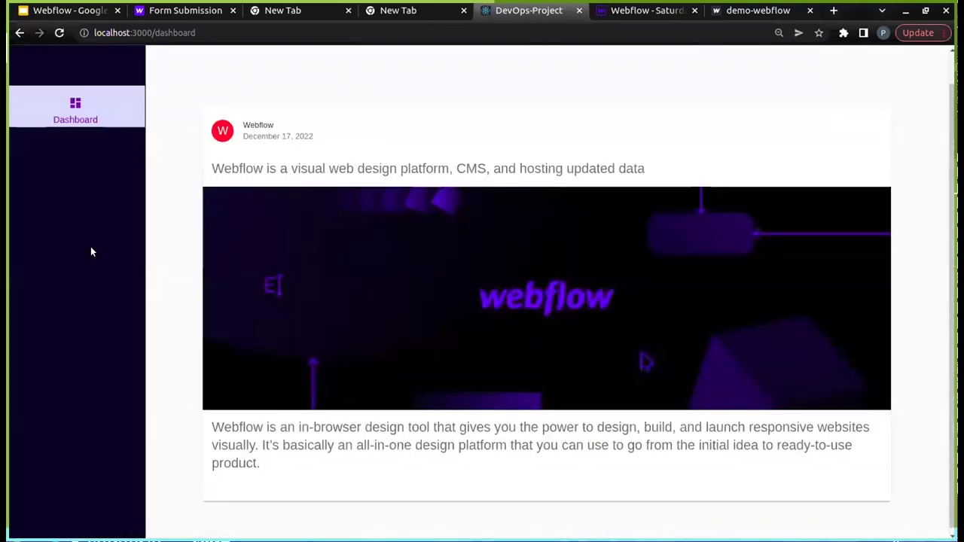
left_click_drag(567, 168, 666, 170)
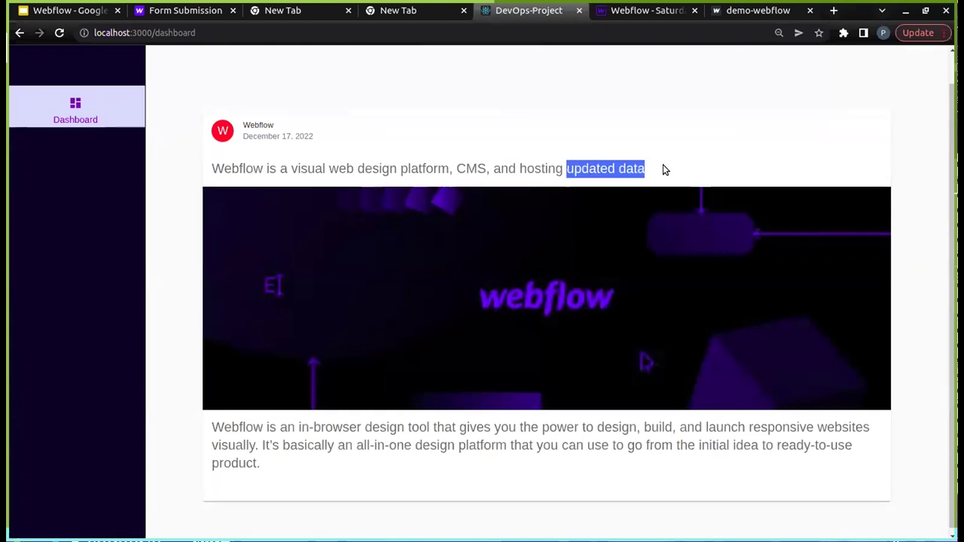
- Read through the complete heading above the post's image on the DevOps-Project dashboard page
left_click(531, 117)
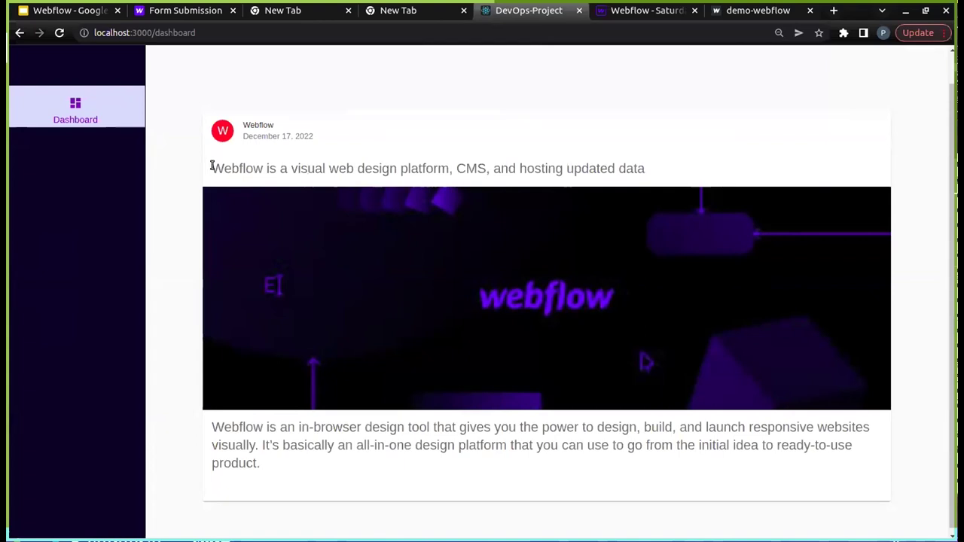
left_click_drag(212, 167, 681, 170)
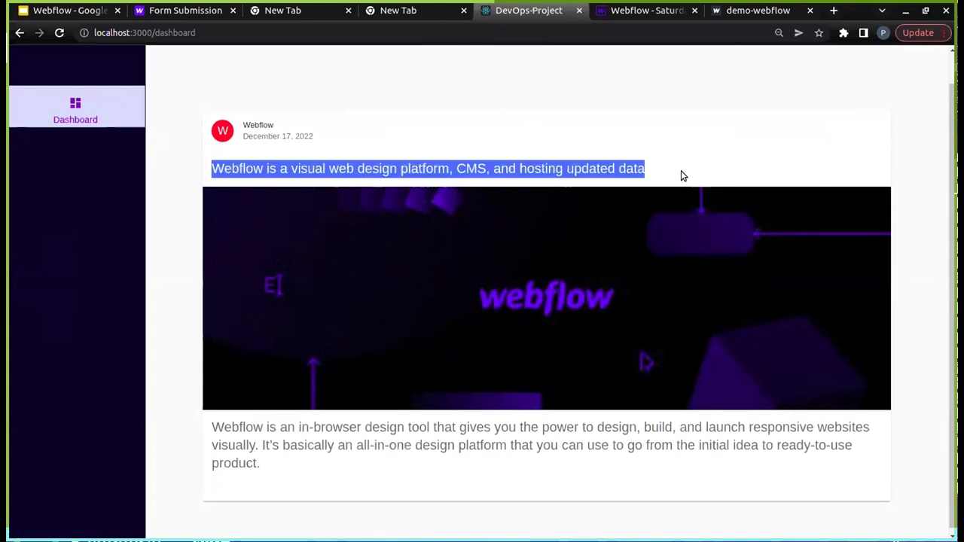
left_click(666, 173)
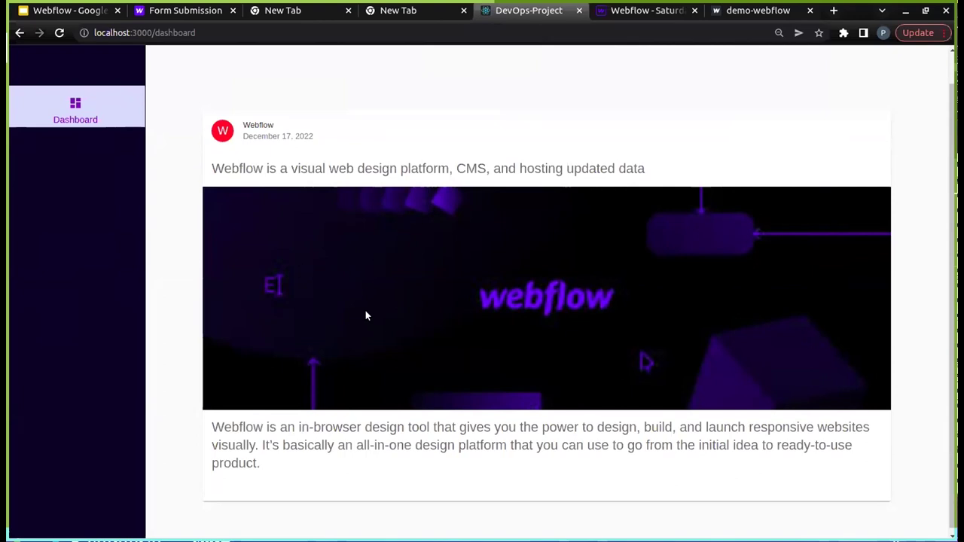
- Replace the third-section-image of the Landing Pages collection's Webflow item with webflowimg.png and save the item
left_click(637, 15)
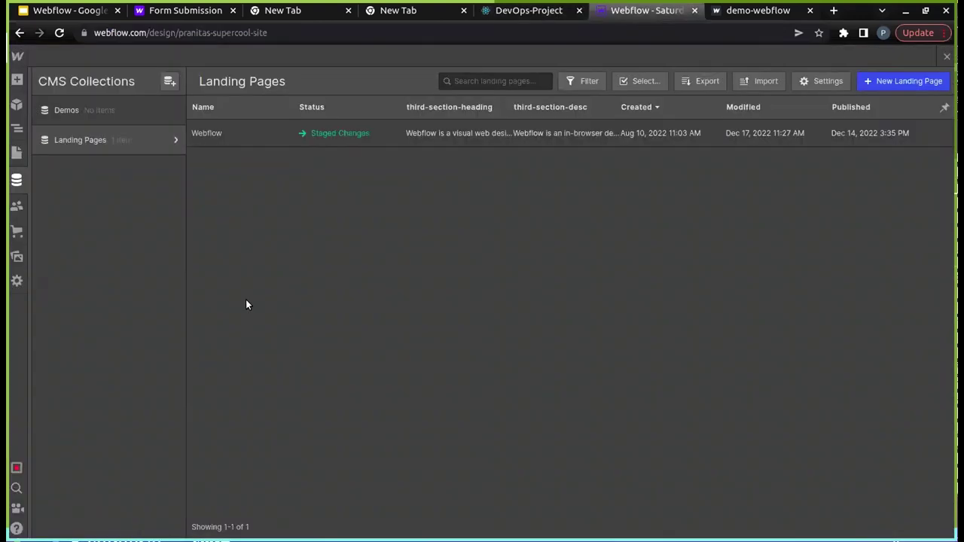
left_click(220, 137)
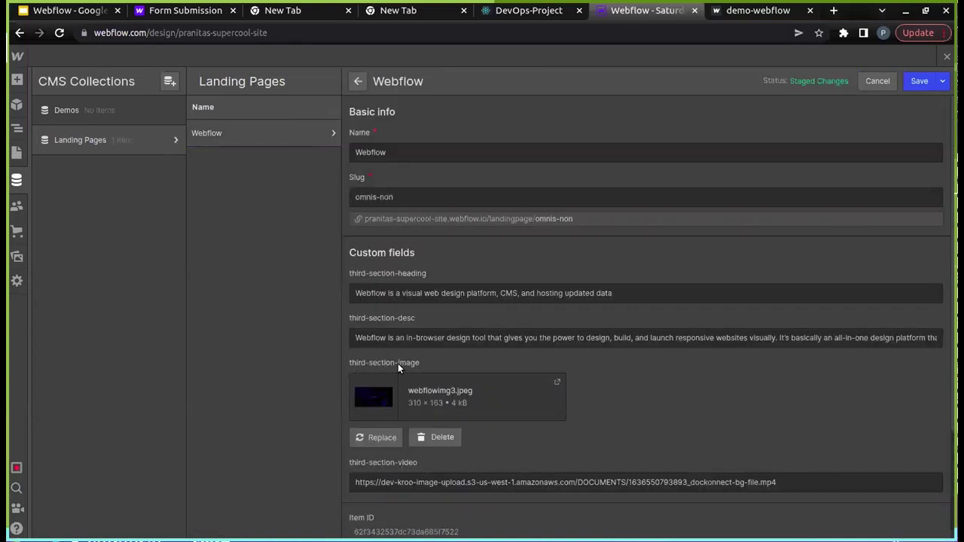
left_click(373, 437)
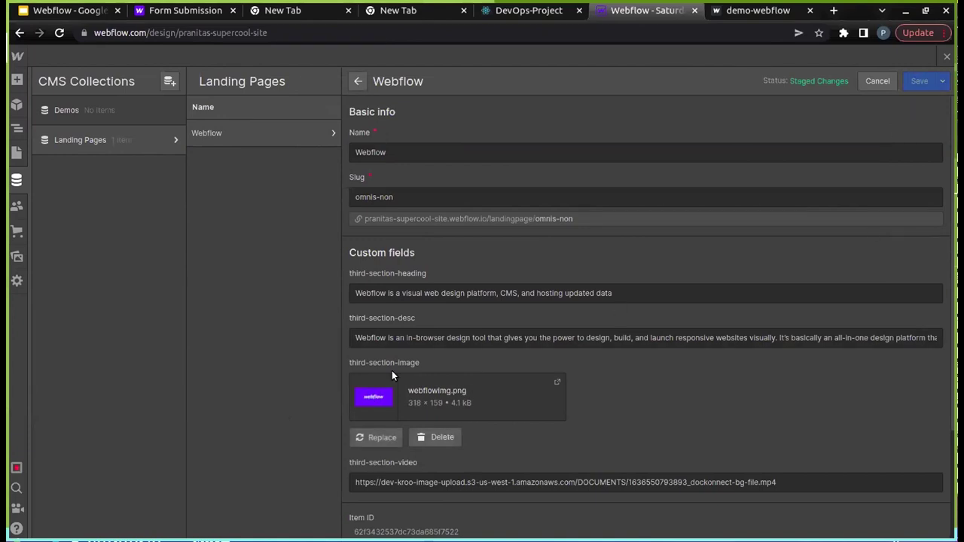
- Reload the DevOps-Project dashboard page and check the post's image
left_click(486, 11)
left_click(61, 34)
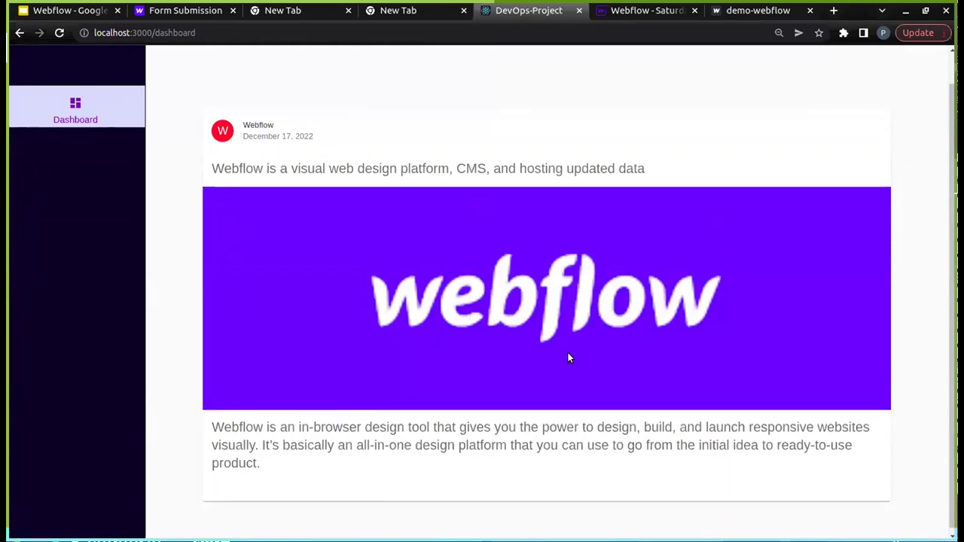
- Reopen the Webflow item in the Landing Pages collection and review its custom fields for heading, description, image and video
left_click(616, 13)
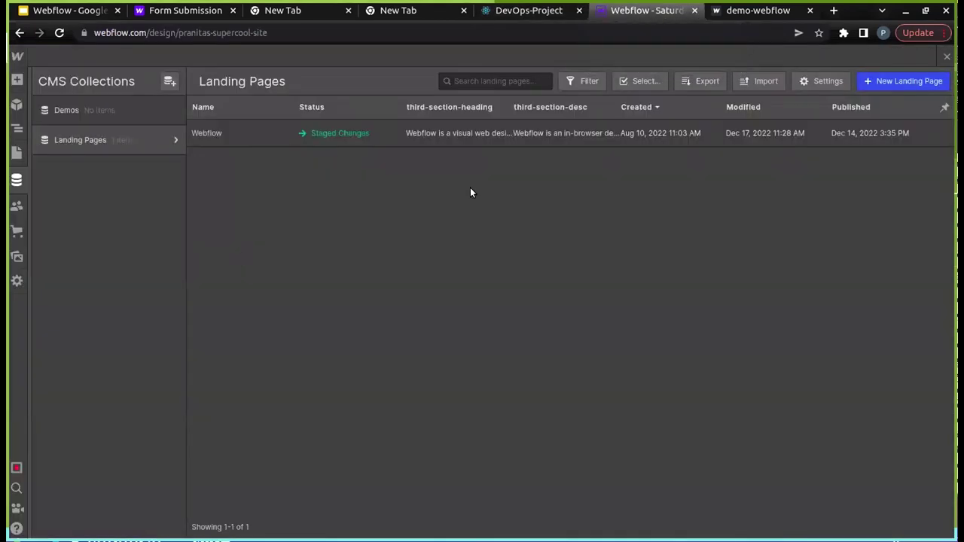
left_click(241, 143)
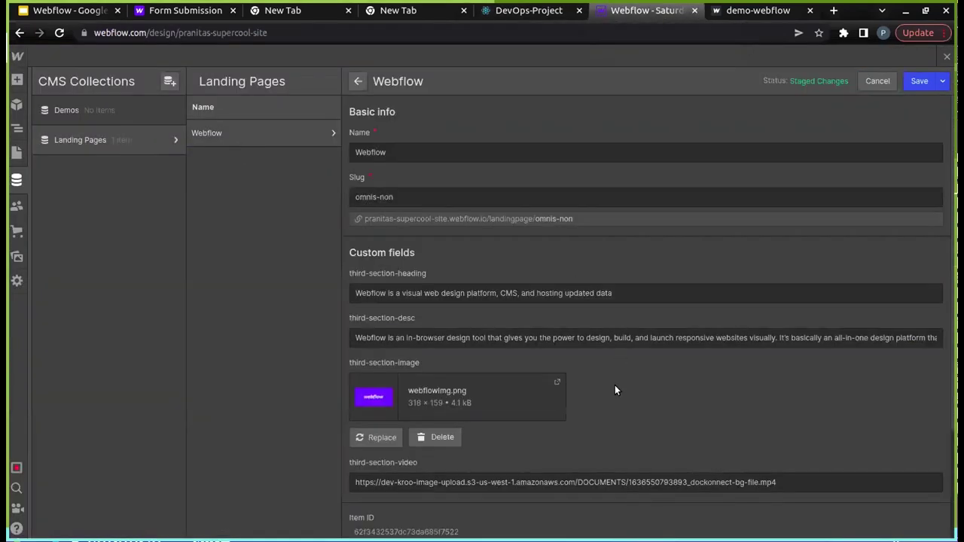
scroll(615, 390, "down", 2)
scroll(618, 416, "up", 2)
scroll(618, 415, "down", 2)
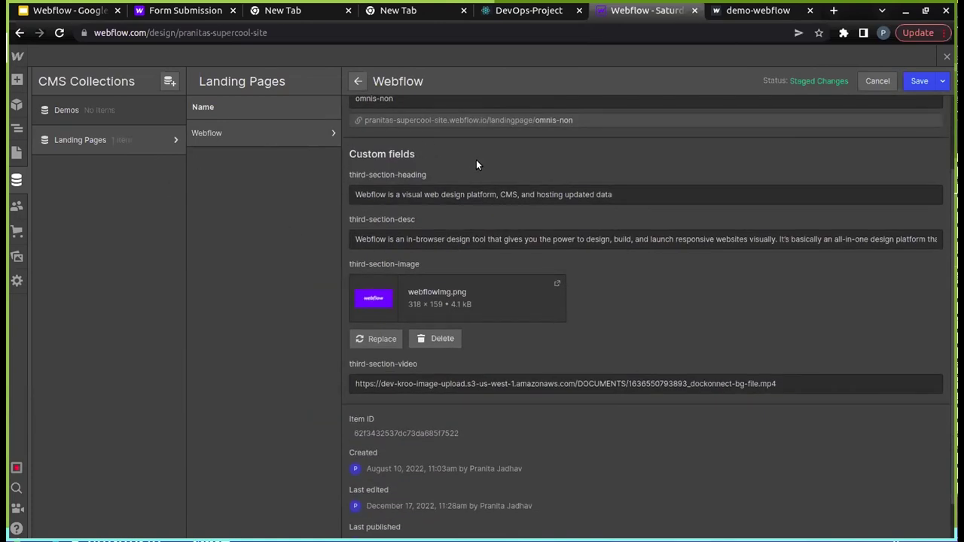
left_click(688, 238)
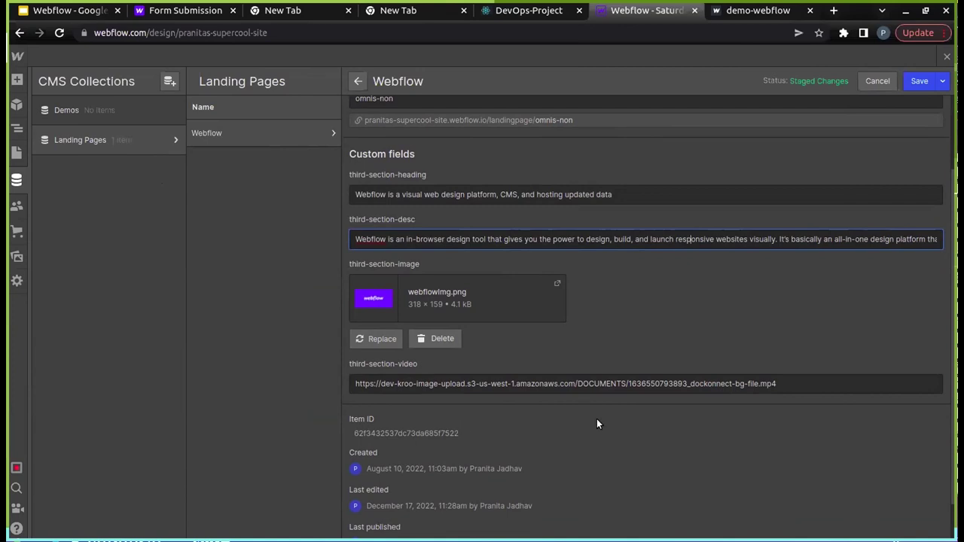
scroll(625, 422, "down", 1)
scroll(648, 411, "up", 2)
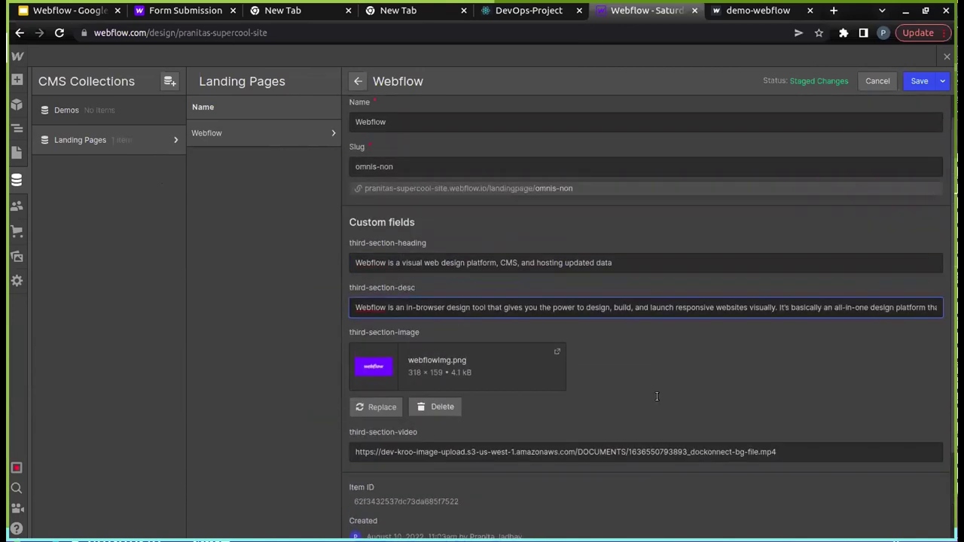
scroll(656, 396, "up", 1)
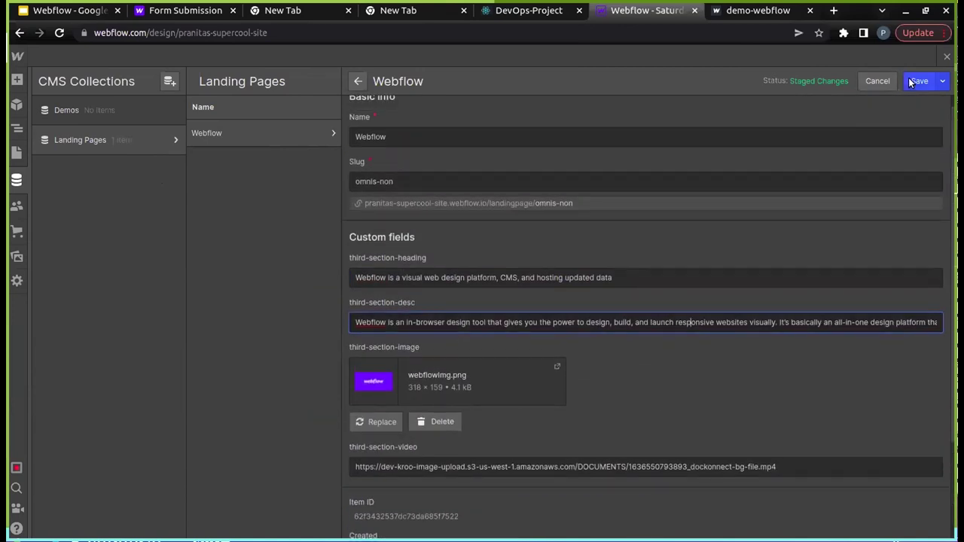
- Compare the post's heading, image and description on the DevOps-Project dashboard with the Webflow item's custom fields
left_click(530, 11)
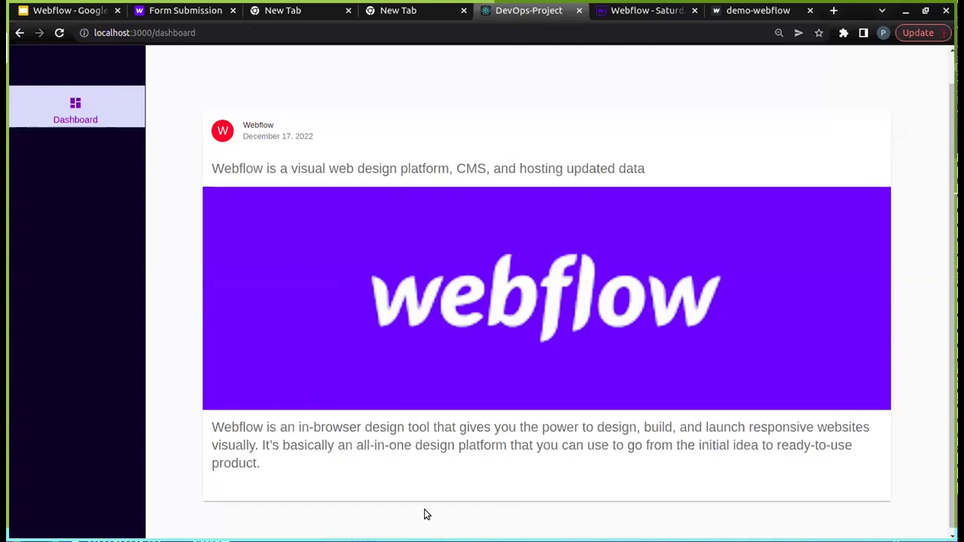
left_click(628, 15)
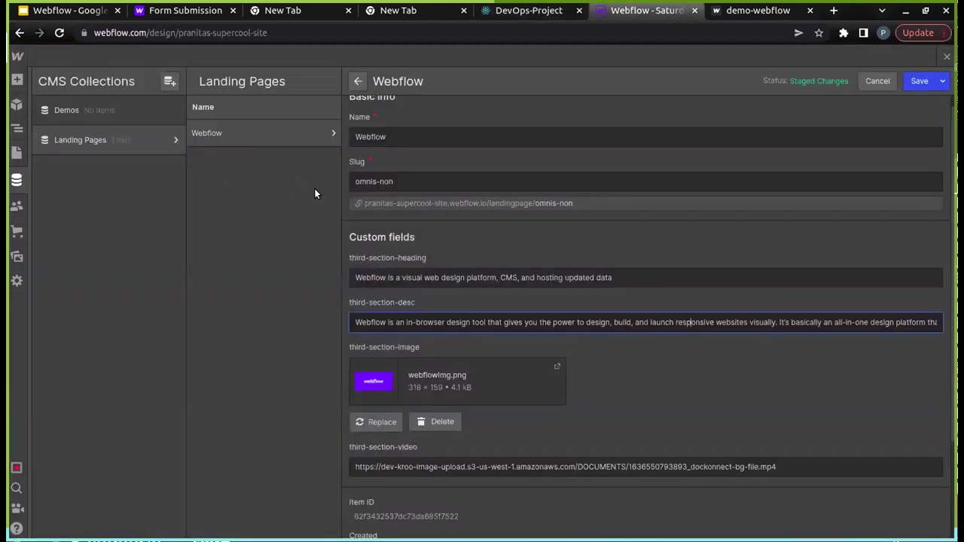
left_click(525, 15)
left_click_drag(231, 168, 383, 168)
left_click(404, 167)
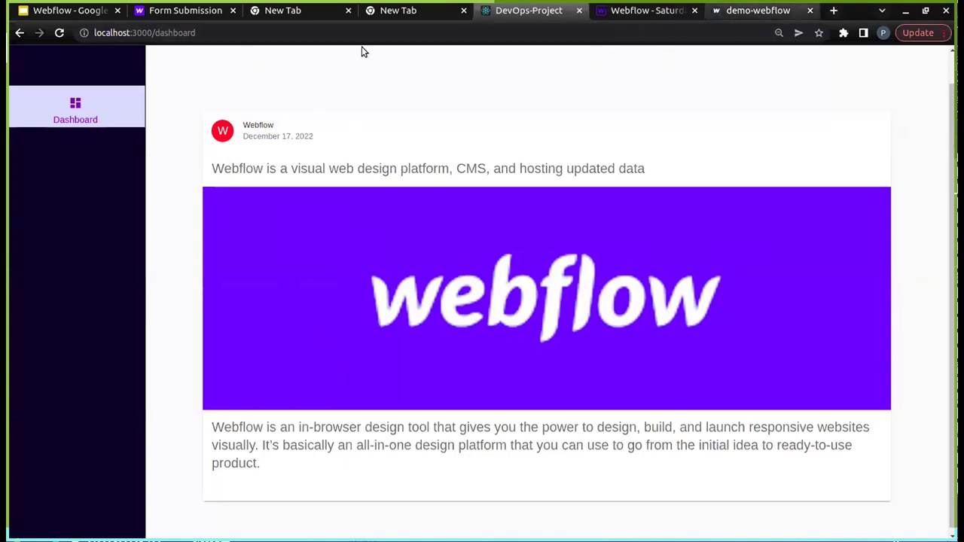
- Look over the Form Submission page of the Webflow Developers reference and list the CMS Collections endpoints
left_click(187, 13)
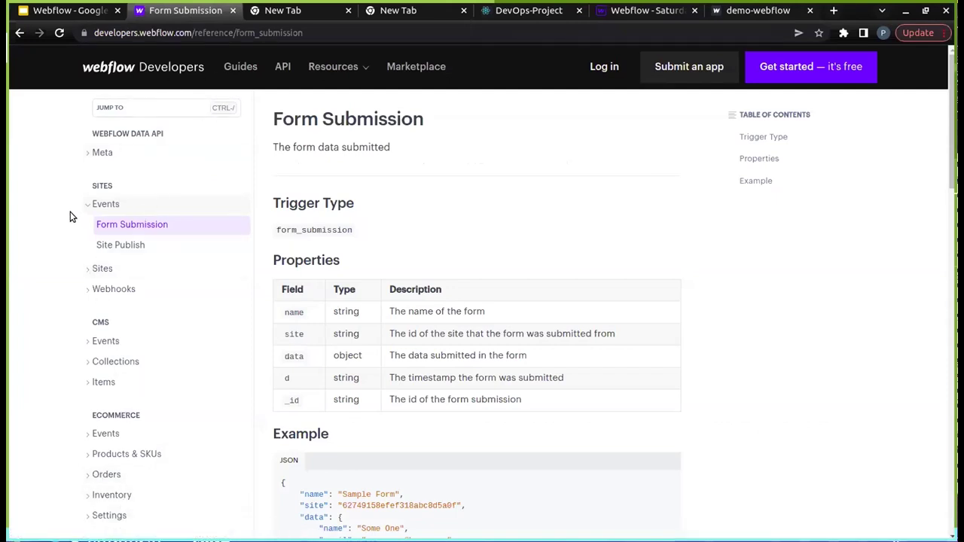
scroll(89, 324, "down", 1)
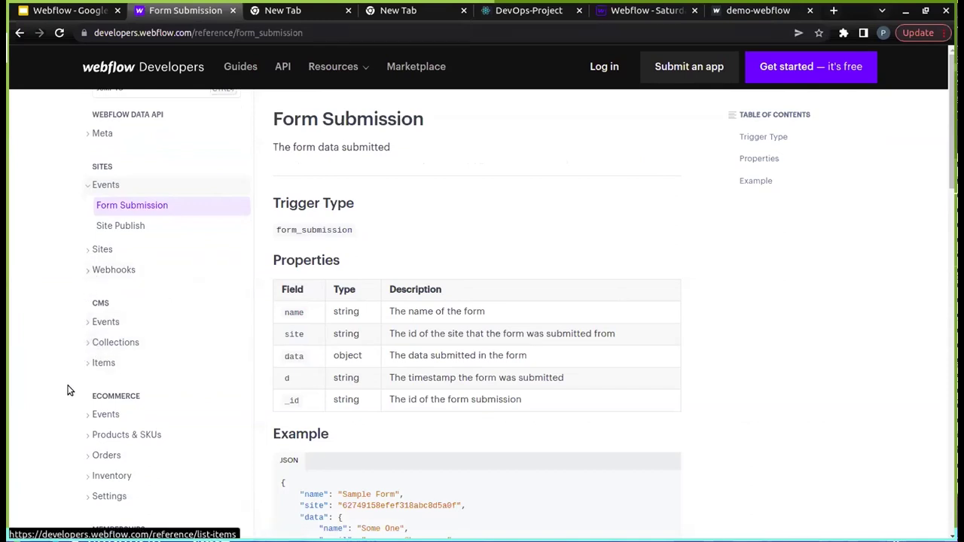
scroll(72, 380, "down", 1)
scroll(409, 326, "down", 2)
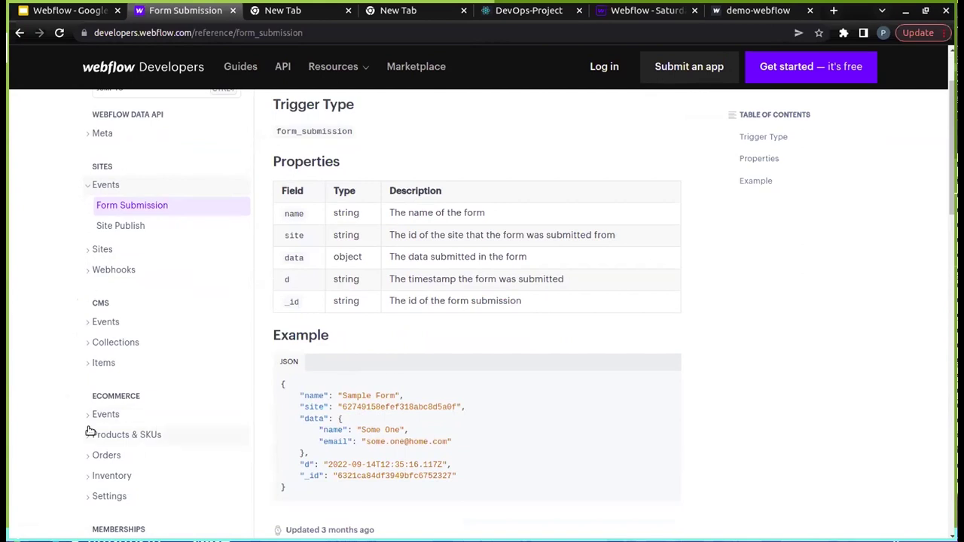
left_click(87, 343)
scroll(85, 349, "down", 1)
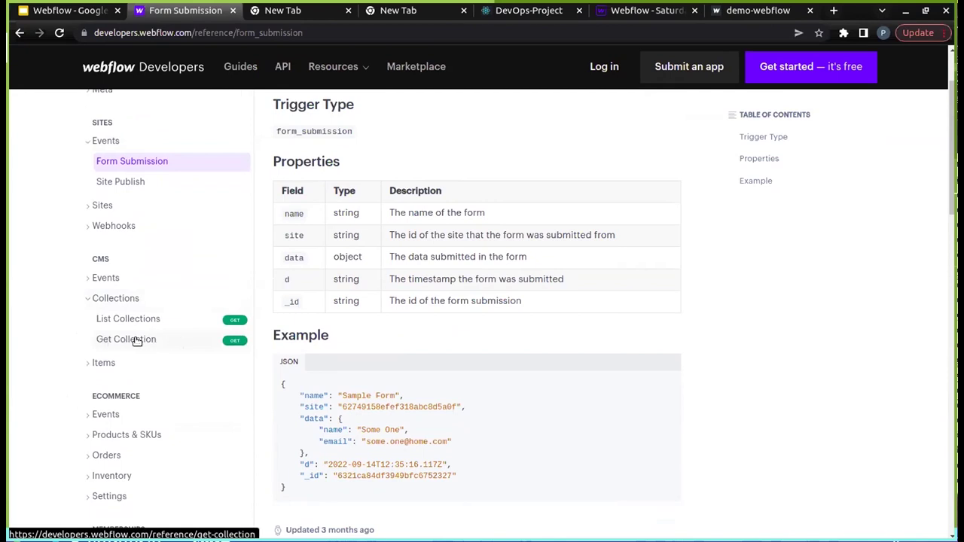
scroll(487, 324, "up", 2)
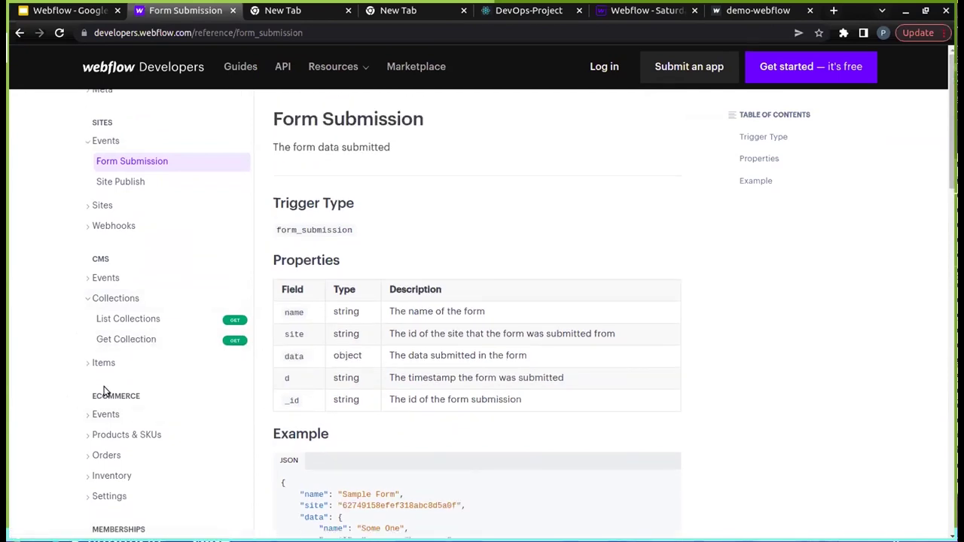
- Examine the List Collection Items endpoint among the CMS Items references, including its parameters and sample request
left_click(88, 363)
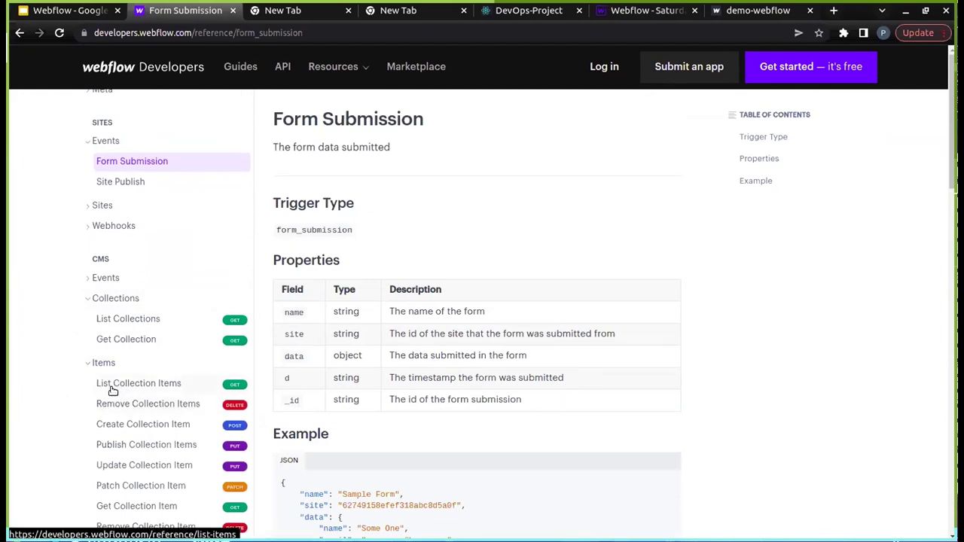
left_click(113, 386)
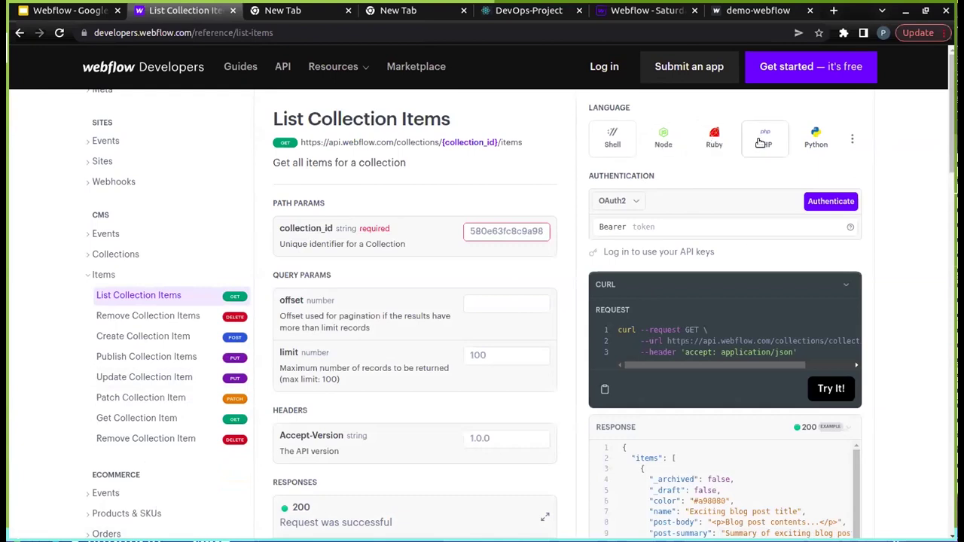
left_click(87, 276)
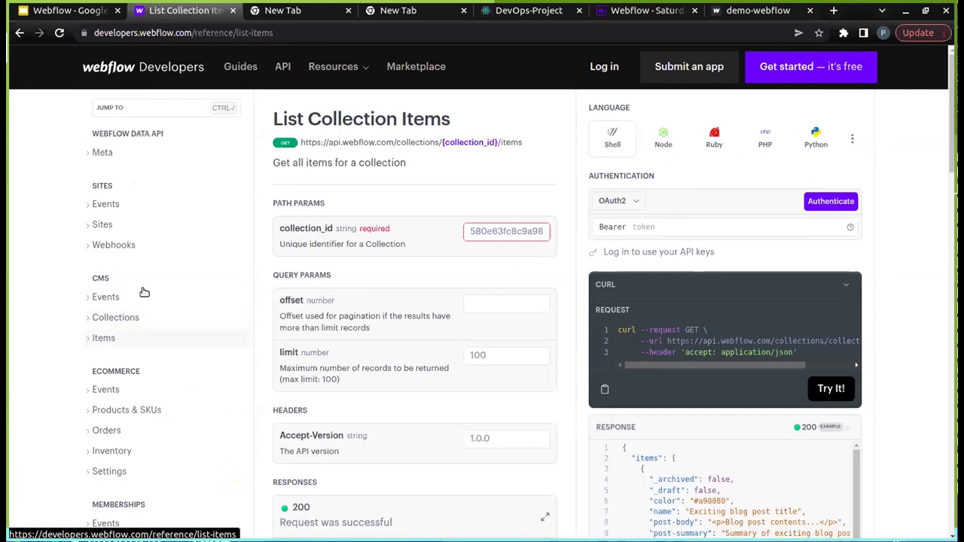
- Switch to the Webflow presentation in Google Slides and present it from the use case slide to the advantages of using Webflow CMS
left_click(521, 14)
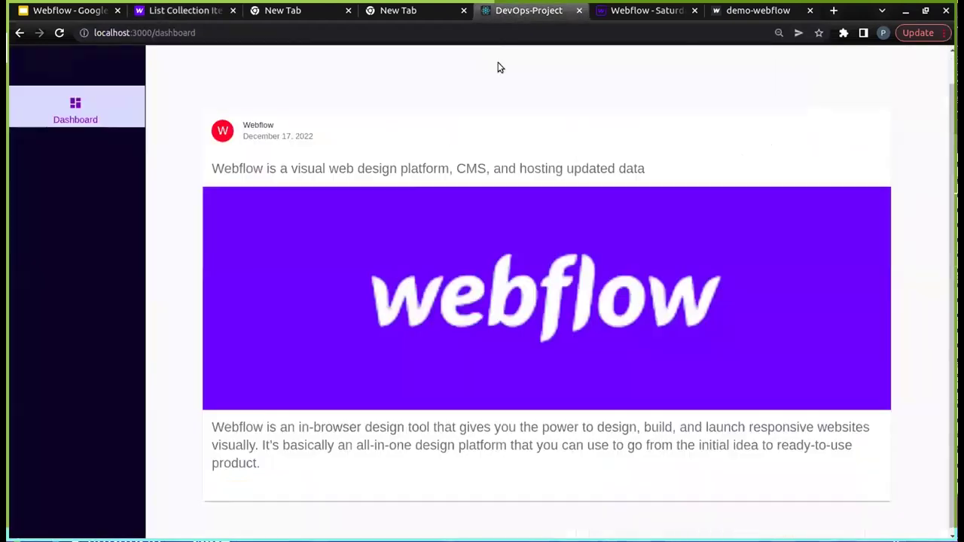
left_click(68, 10)
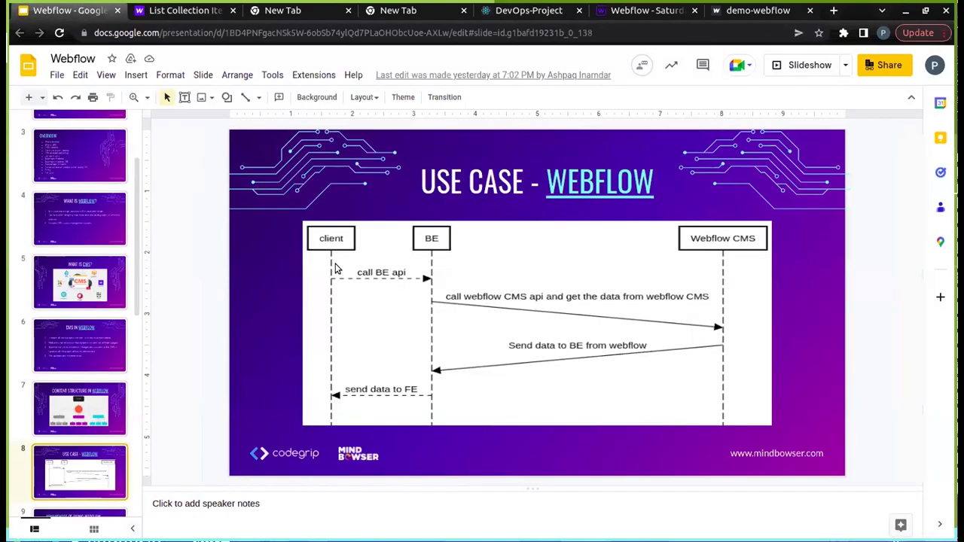
left_click(800, 66)
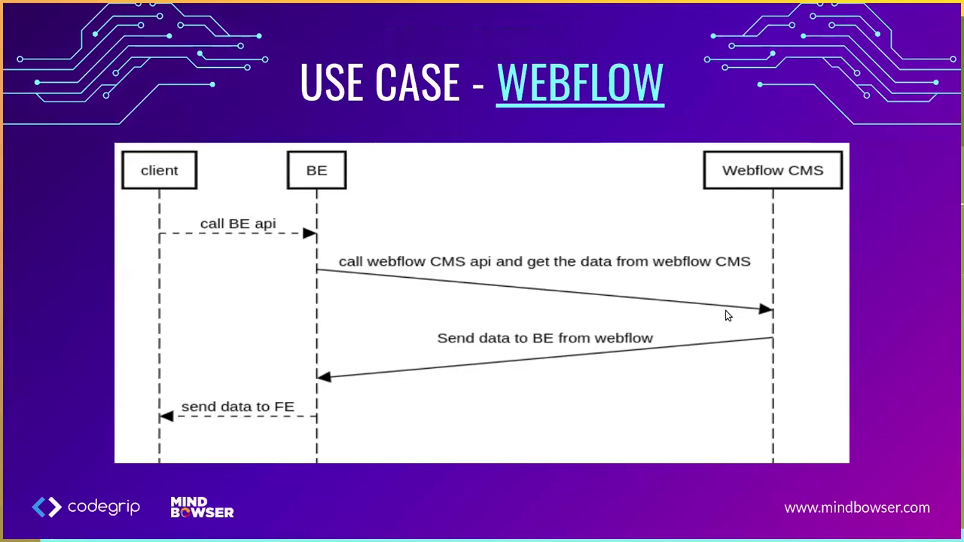
key("Right")
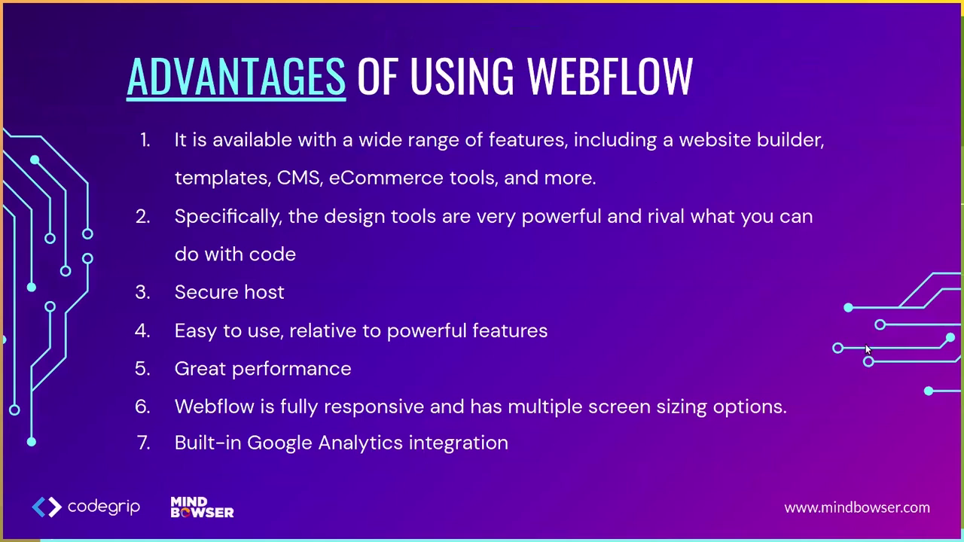
key("Right")
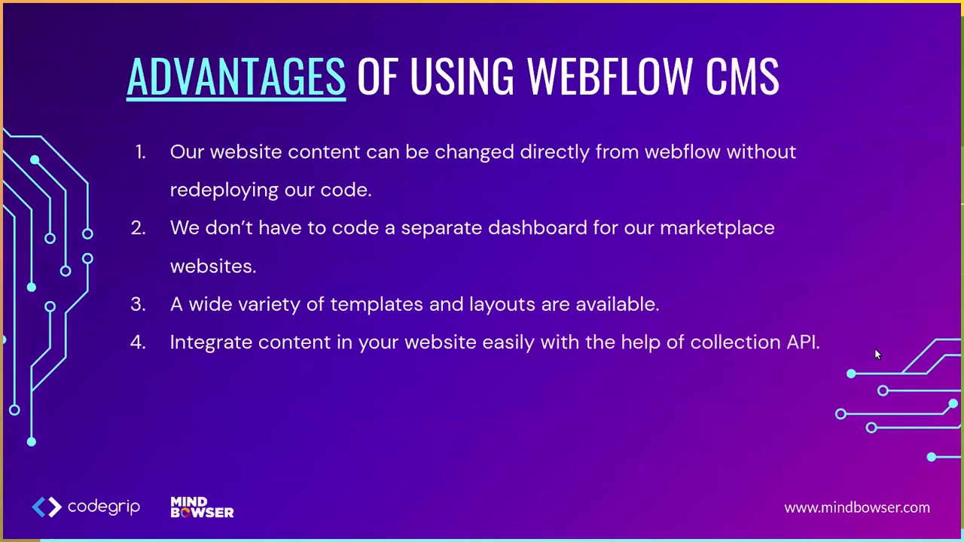